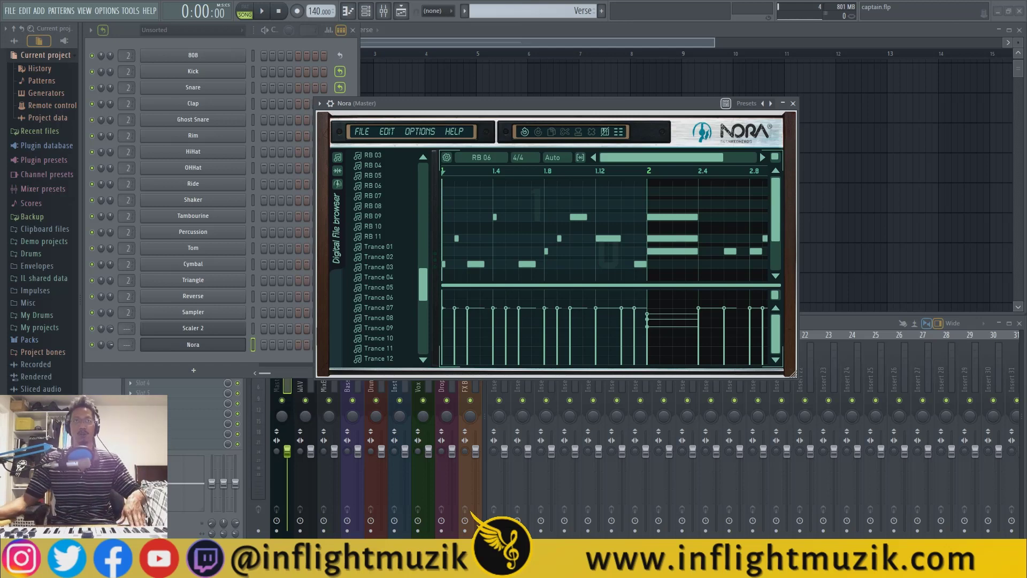
# Step: Bring up the Scaler 2 plugin and preview the four-chord progression in Pattern 1
pyautogui.click(233, 331)
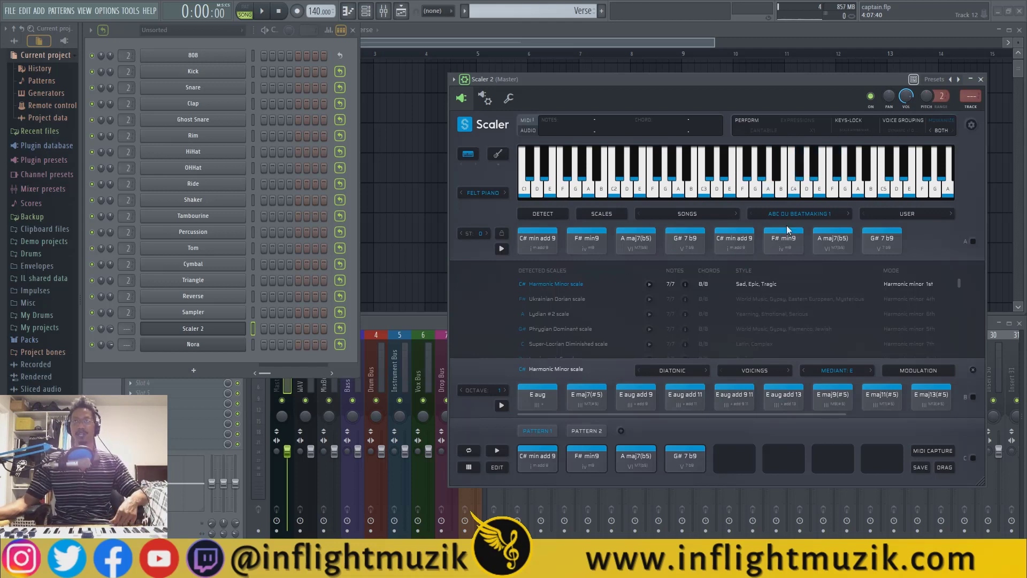
pyautogui.click(210, 345)
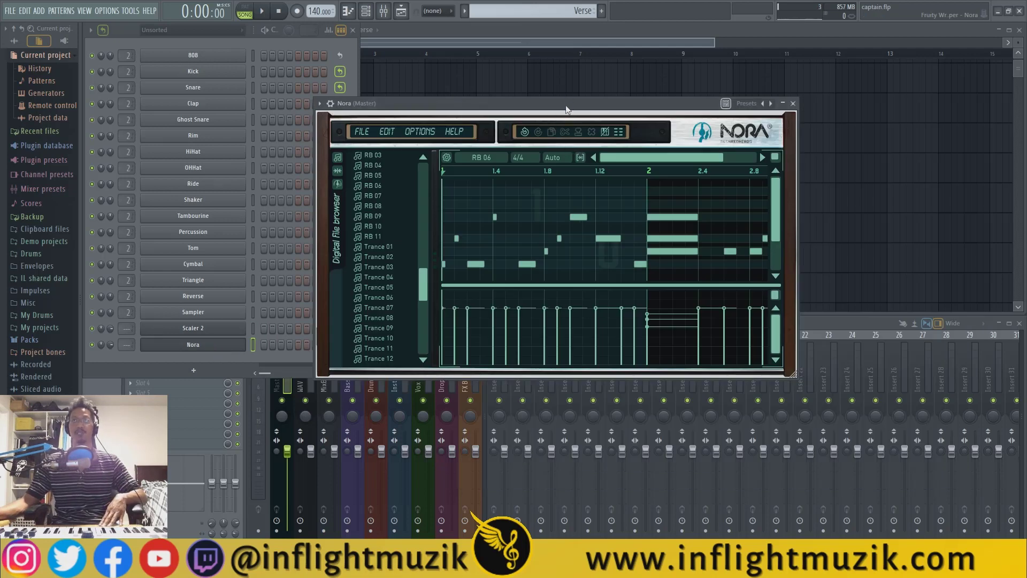
pyautogui.moveTo(559, 105); pyautogui.dragTo(456, 121)
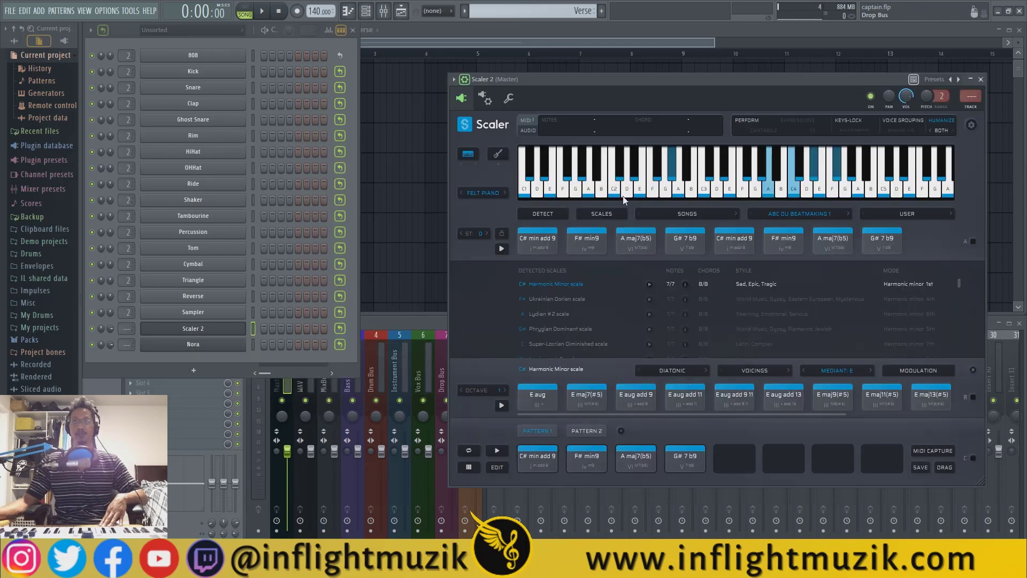
pyautogui.click(689, 118)
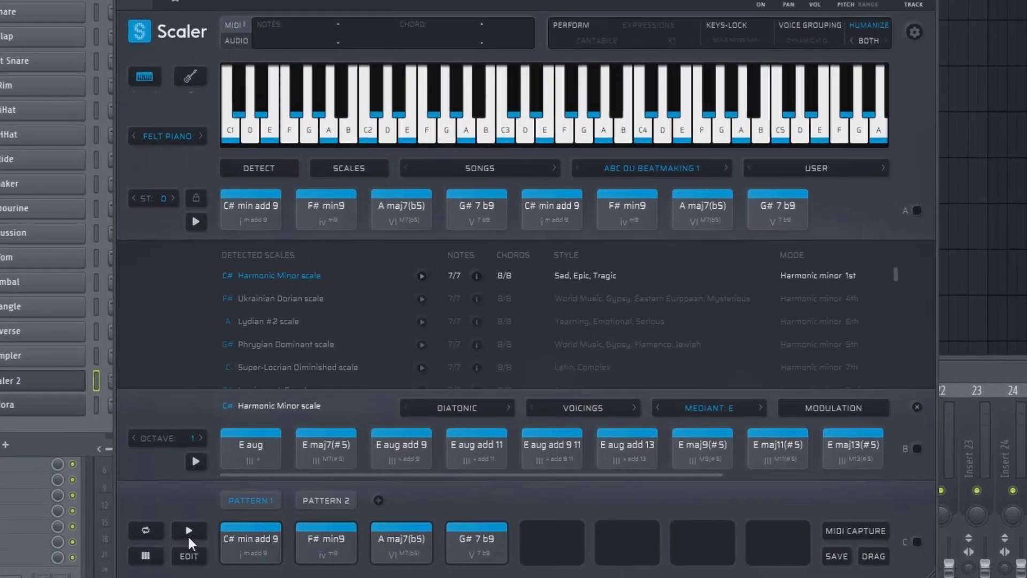
pyautogui.click(188, 534)
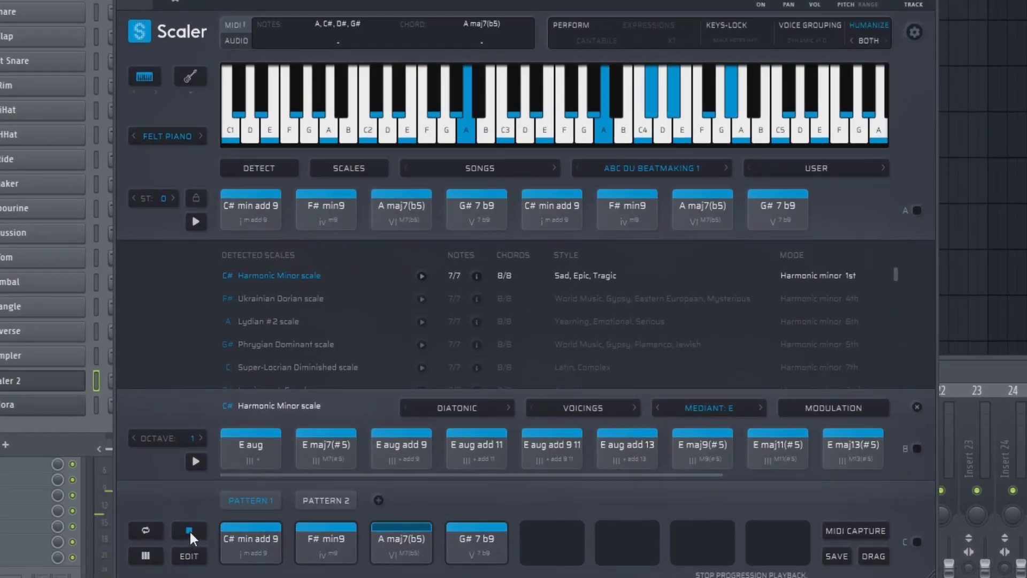
pyautogui.click(190, 530)
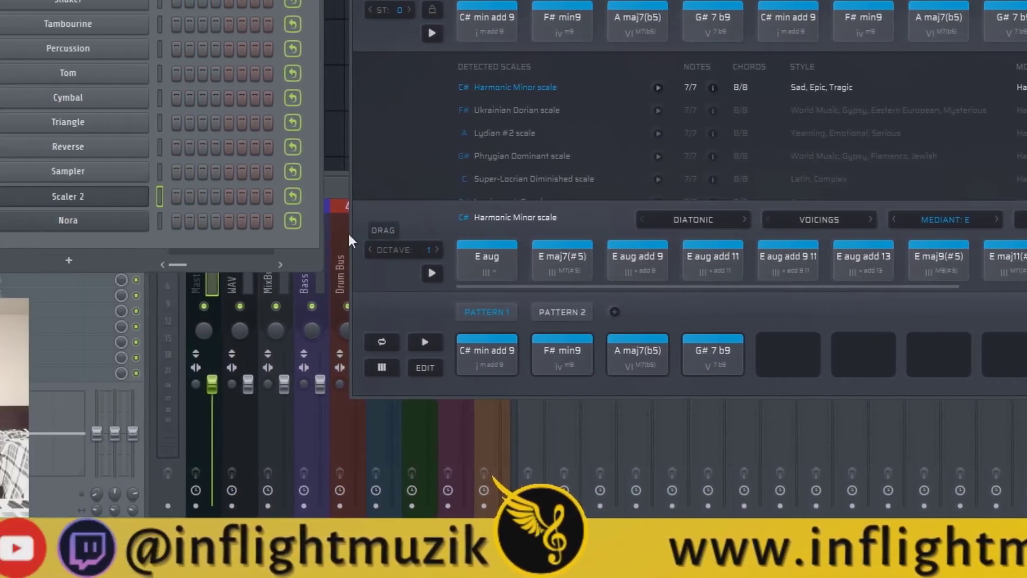
# Step: Export Scaler 2's chord pattern as MIDI notes onto both the Scaler 2 and Nora channels
pyautogui.moveTo(349, 239); pyautogui.dragTo(158, 206)
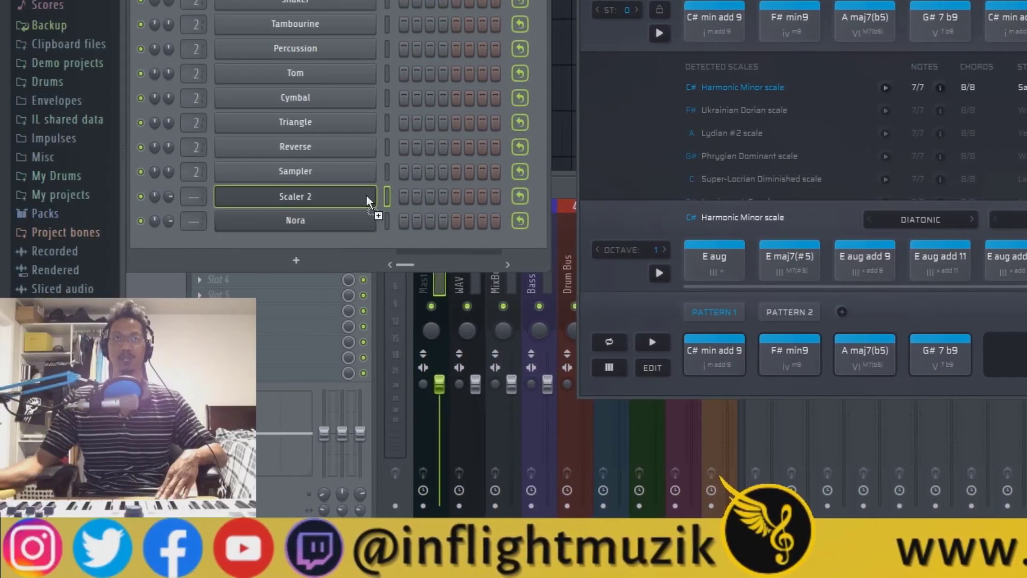
pyautogui.moveTo(367, 194); pyautogui.dragTo(367, 195)
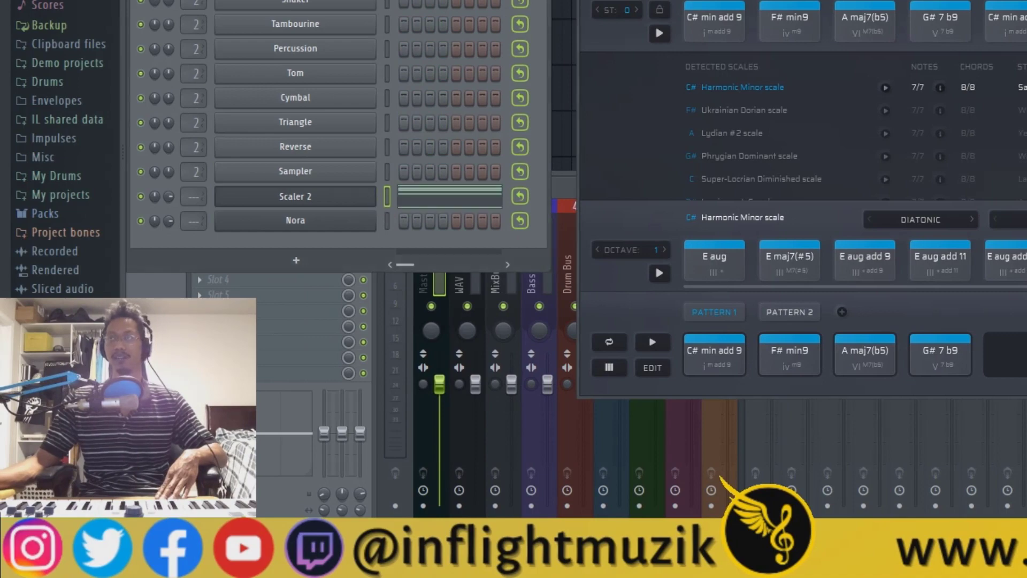
pyautogui.moveTo(392, 200); pyautogui.dragTo(363, 224)
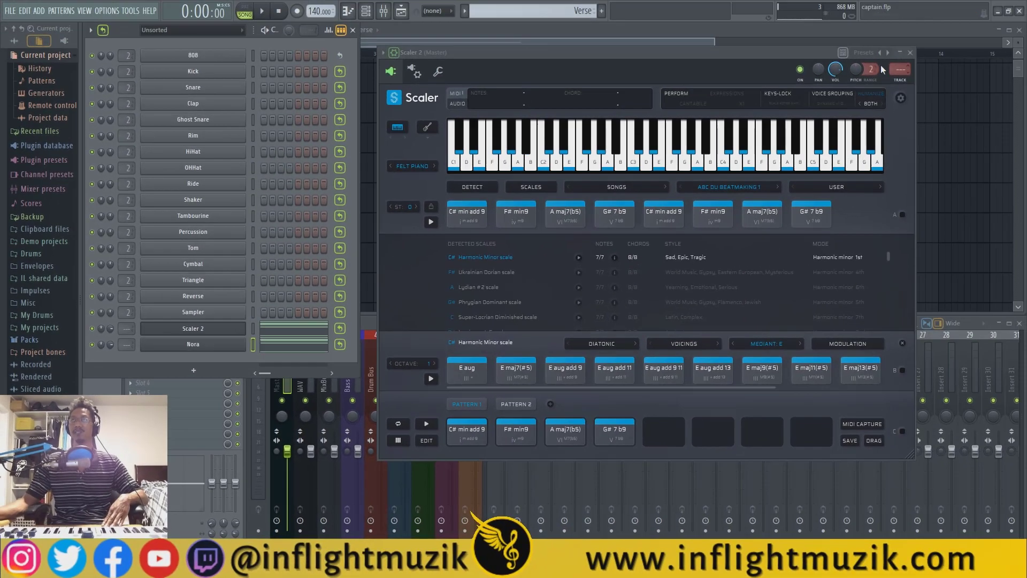
# Step: Set the MIDI input and output ports to 0 for both Scaler 2 and Nora, and return to Nora's interface
pyautogui.click(416, 72)
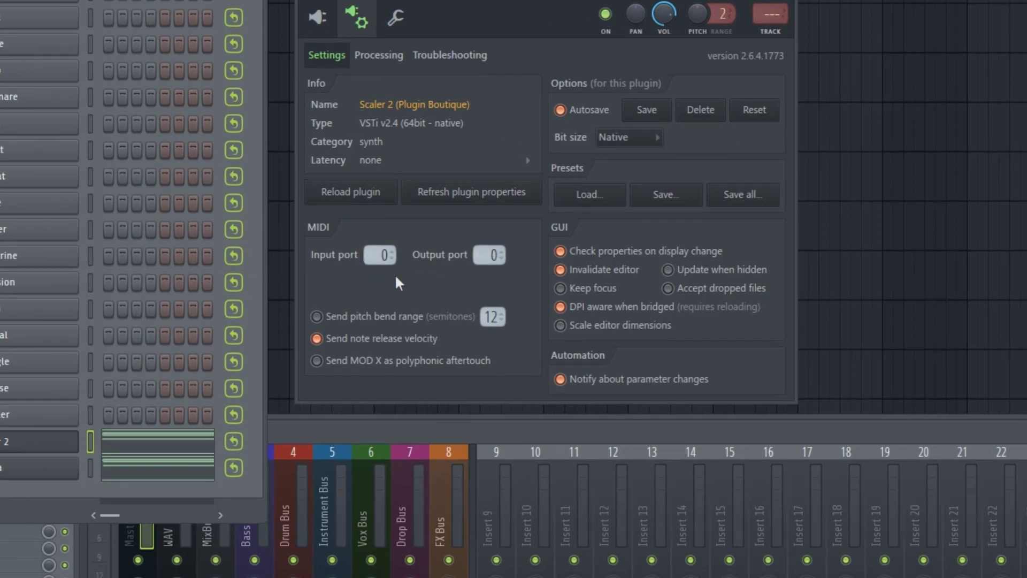
pyautogui.click(38, 468)
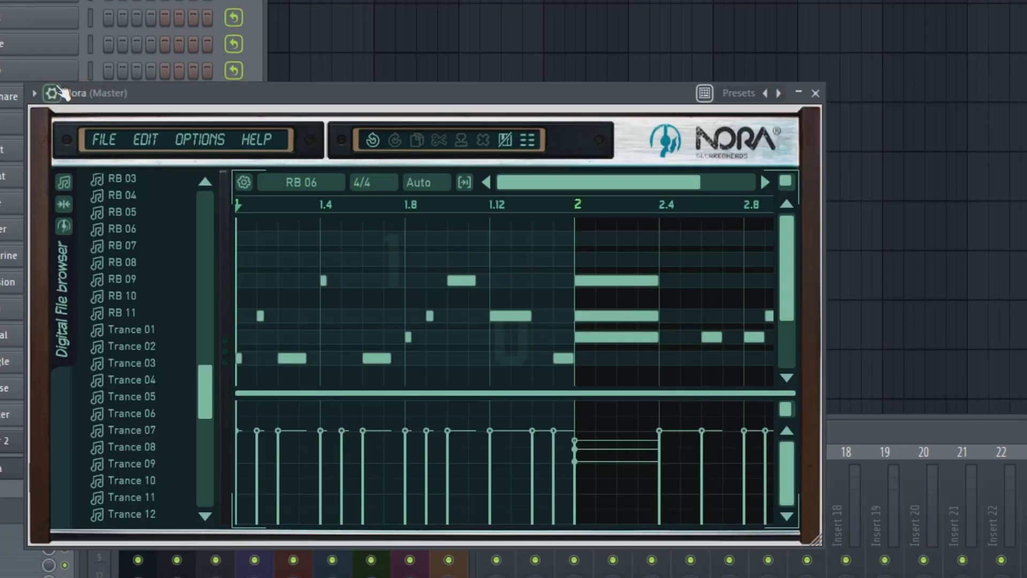
pyautogui.click(56, 92)
pyautogui.click(86, 124)
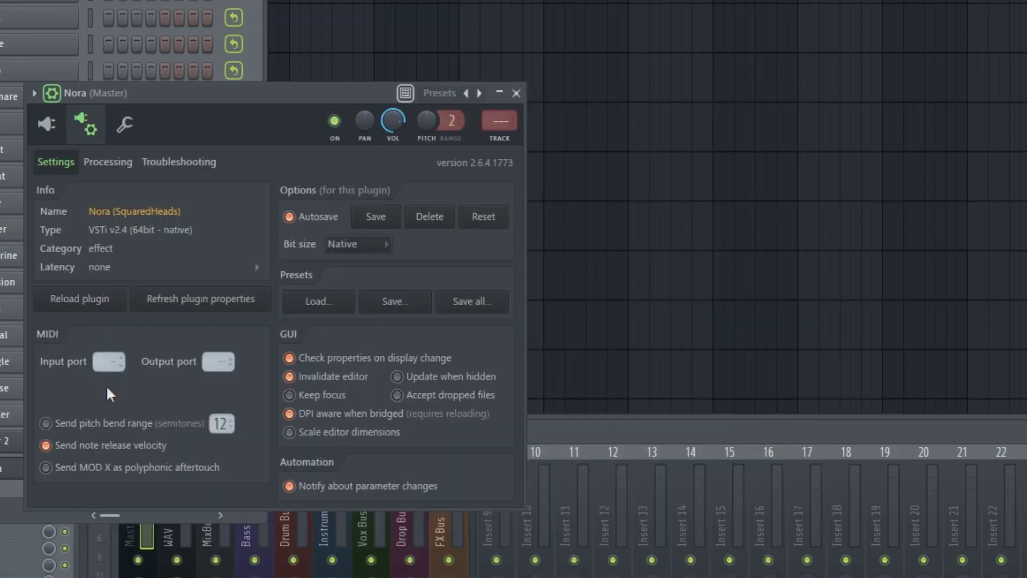
pyautogui.scroll(1, 102, 366)
pyautogui.click(47, 124)
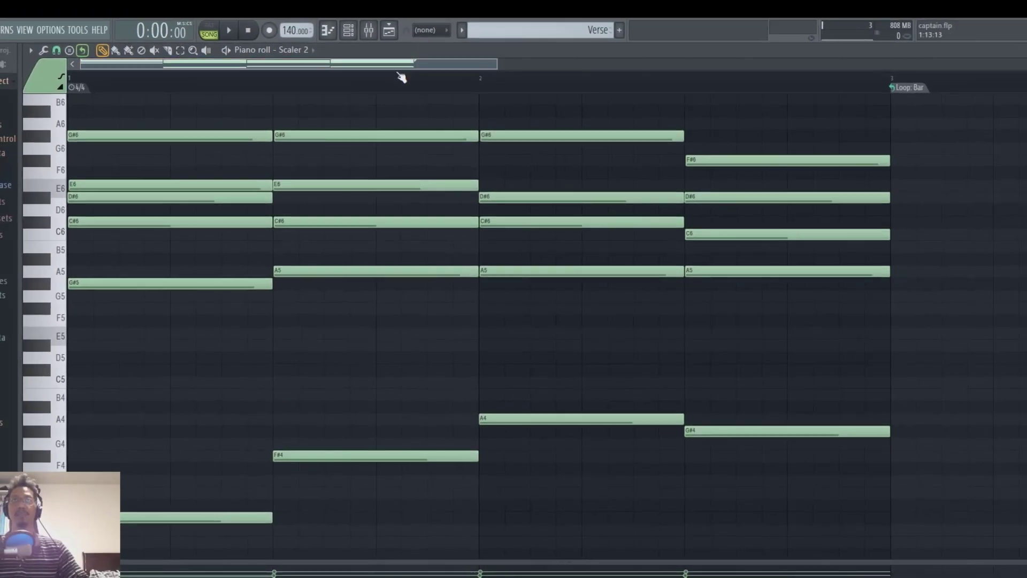
# Step: Close the Scaler 2 piano roll and play back the chords with notes on both the Scaler 2 and Nora channels
pyautogui.click(1026, 49)
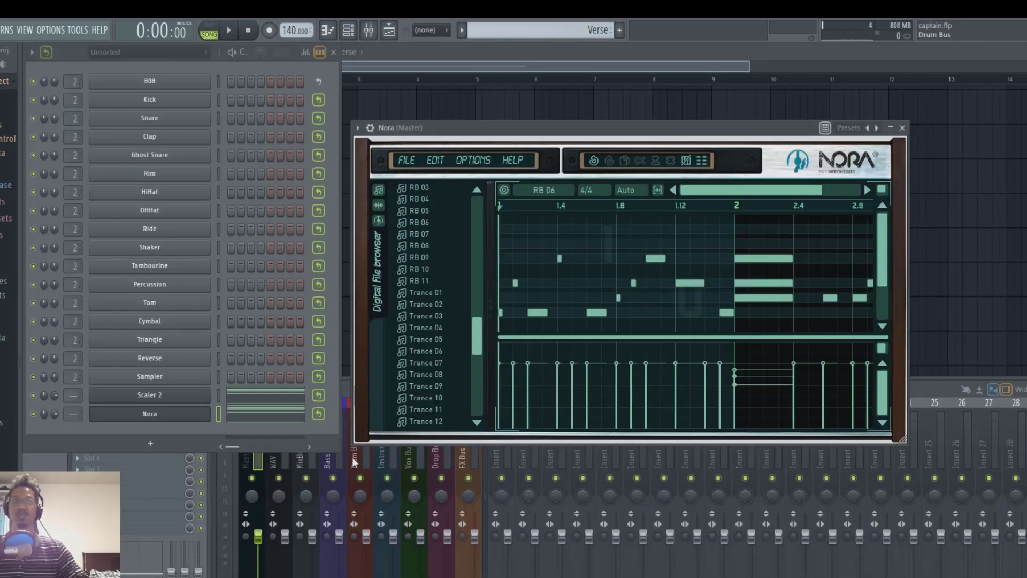
pyautogui.click(217, 396)
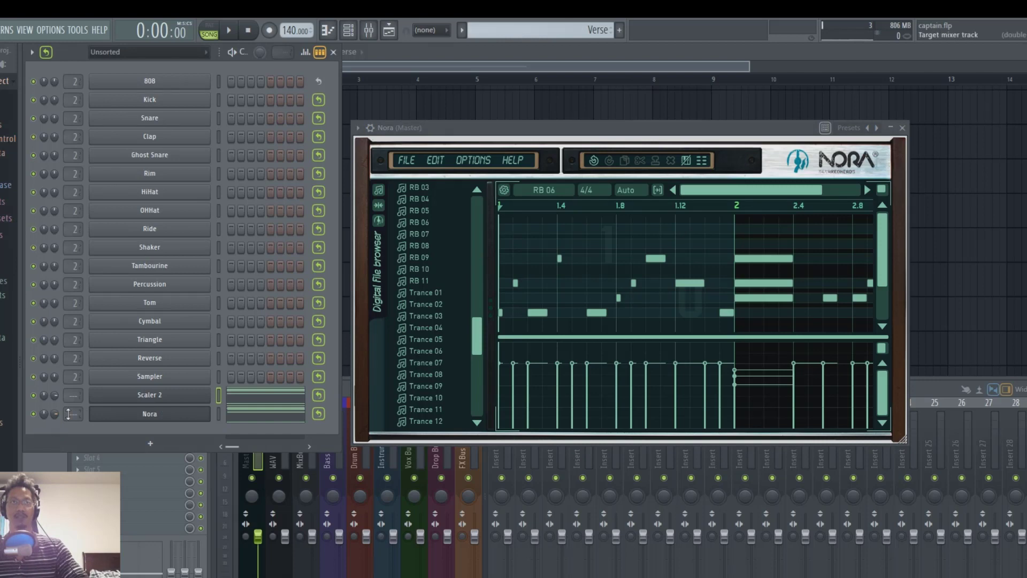
pyautogui.press('space')
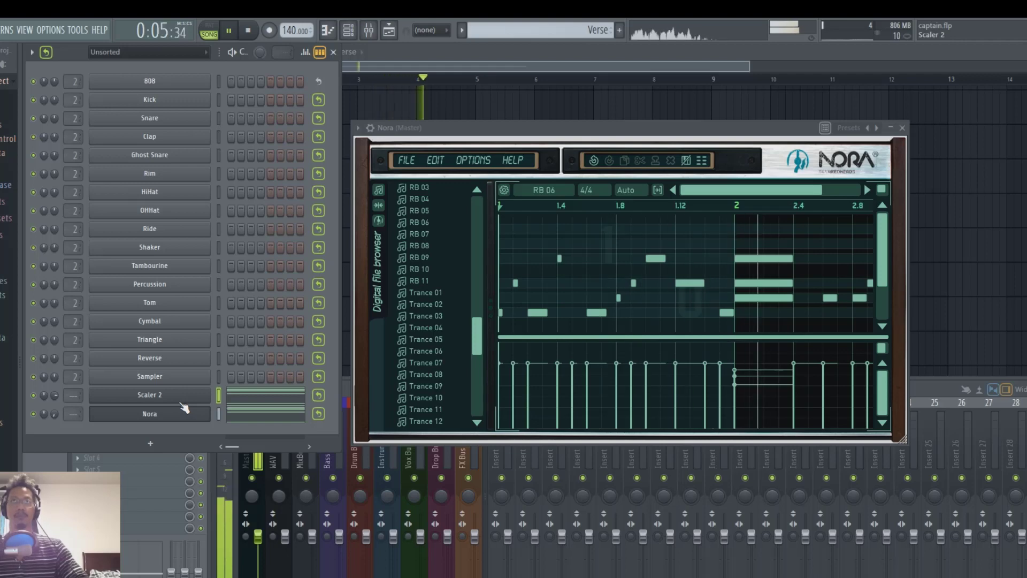
pyautogui.press('space')
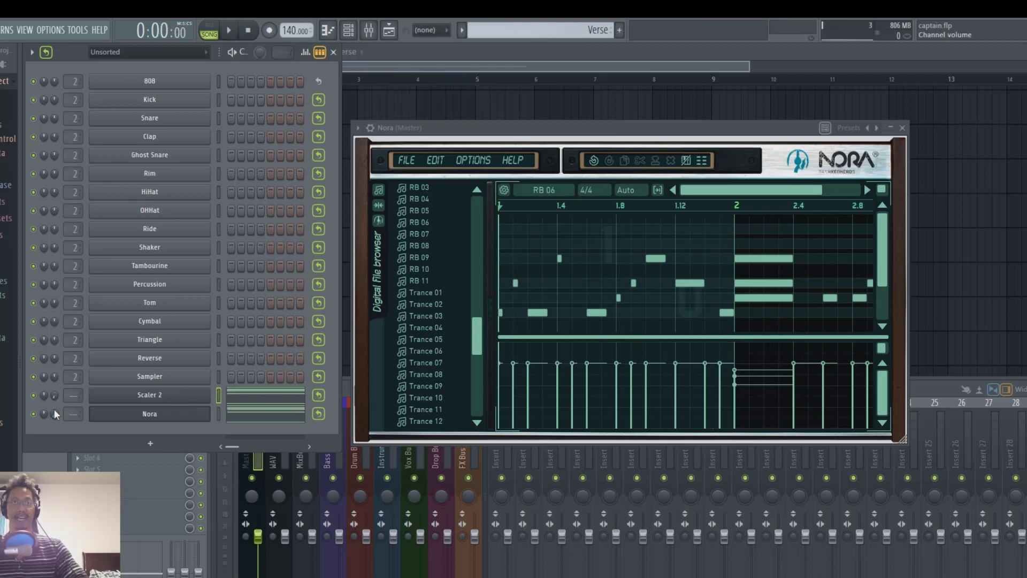
# Step: Remove the chord notes from the Scaler 2 channel and play back with only Nora's notes
pyautogui.rightClick(52, 409)
pyautogui.click(95, 419)
pyautogui.press('space')
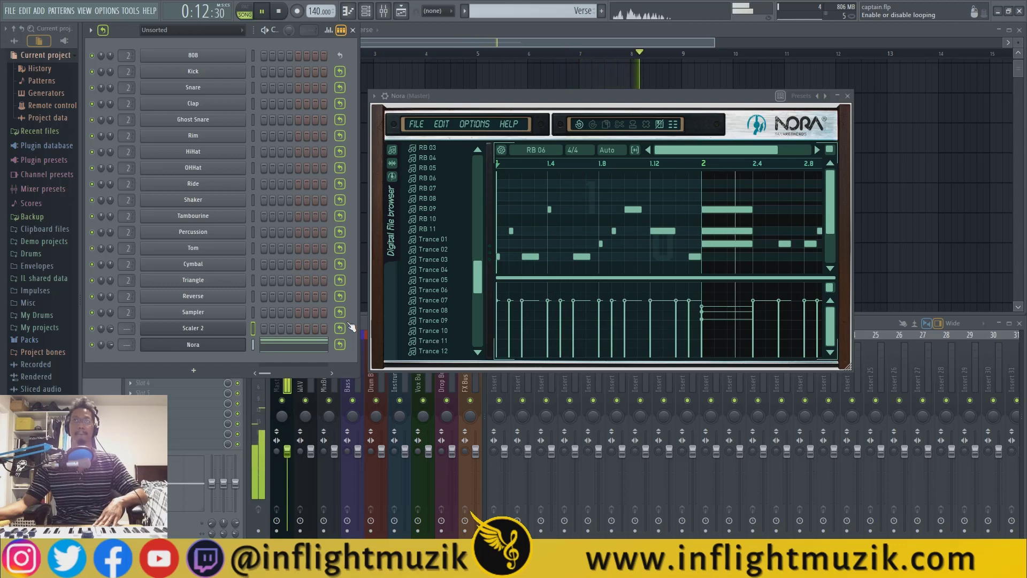
pyautogui.press('space')
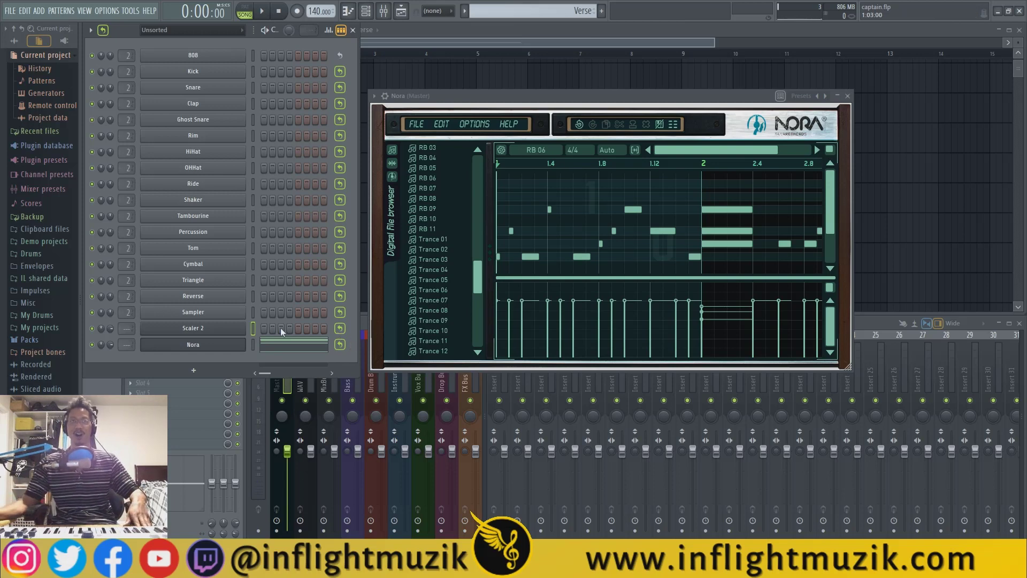
# Step: Review the MIDI port settings of Scaler 2, moving its window aside, and close the plugin
pyautogui.click(220, 330)
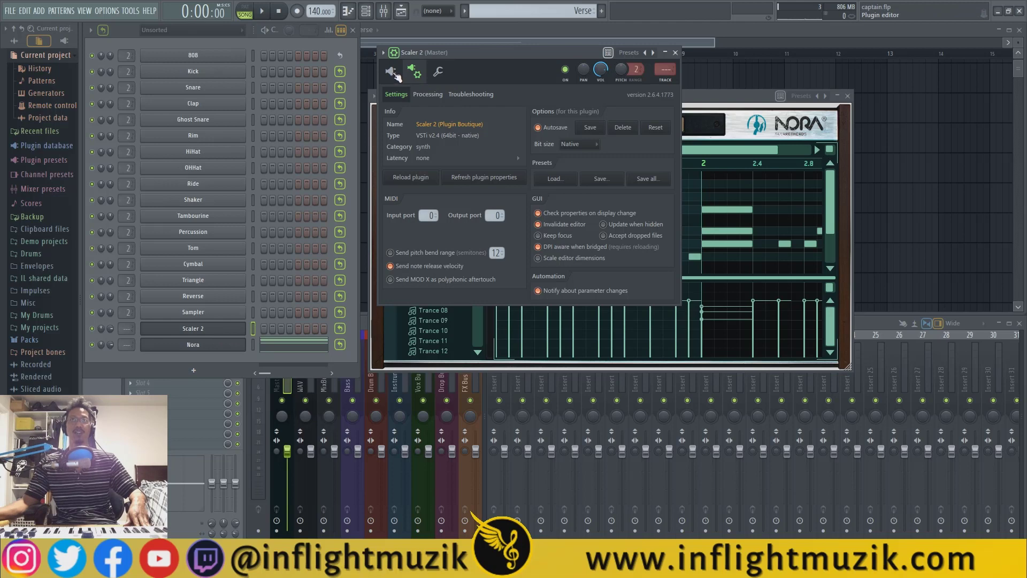
pyautogui.moveTo(496, 51); pyautogui.dragTo(301, 112)
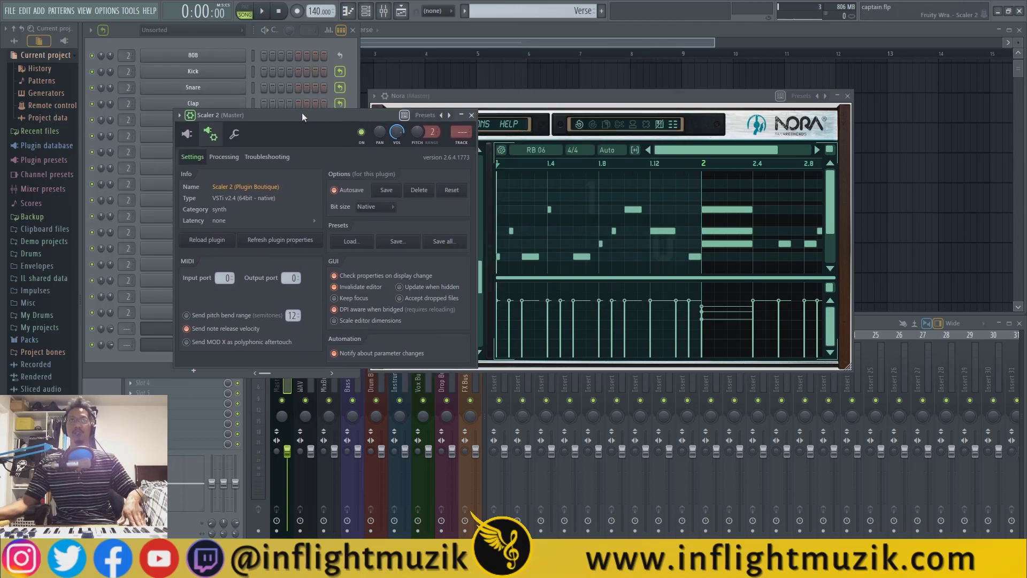
pyautogui.click(471, 115)
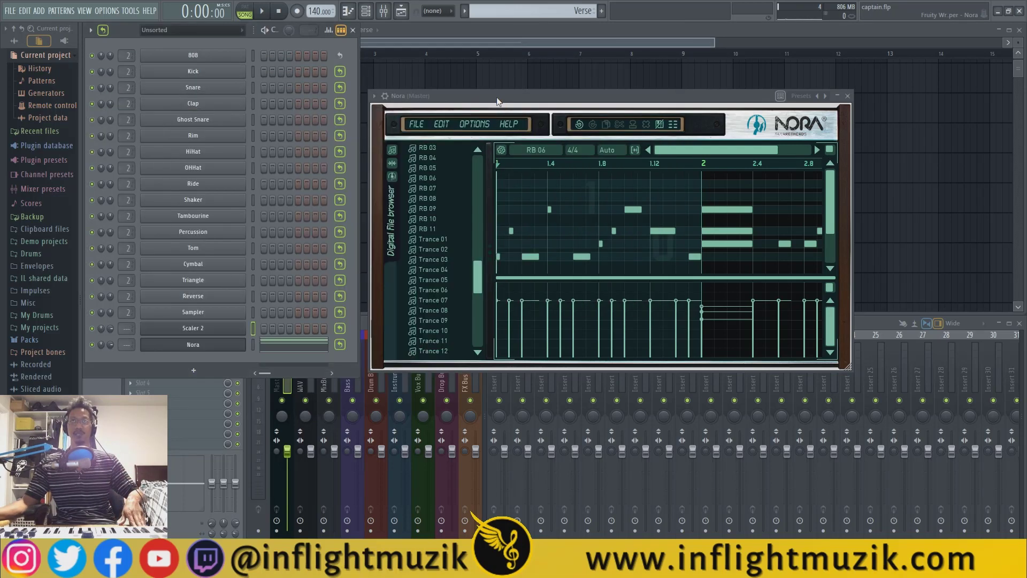
# Step: Reposition the Nora window over the channel rack and collapse the Lead folder in its file browser
pyautogui.moveTo(497, 101); pyautogui.dragTo(330, 84)
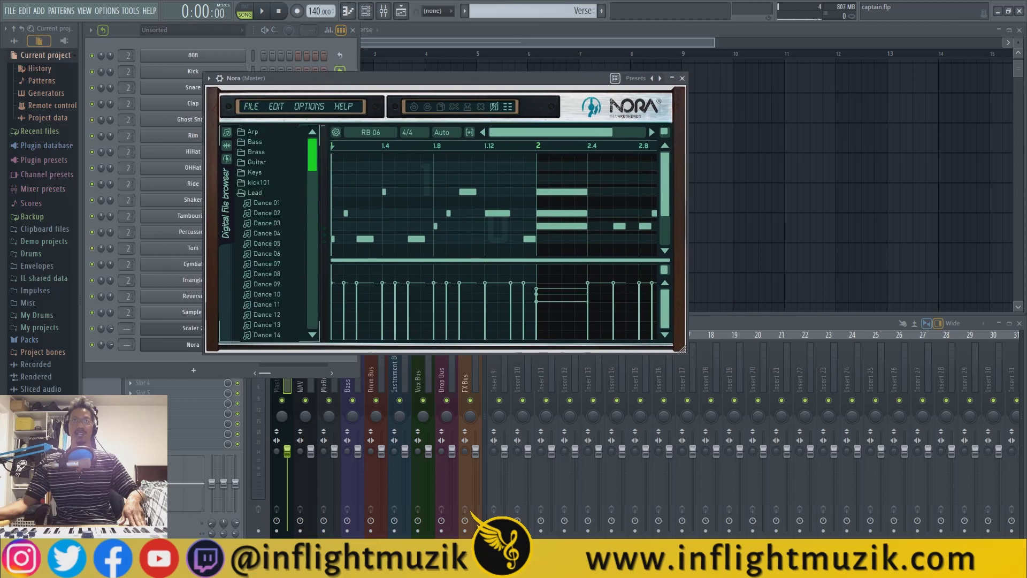
pyautogui.click(258, 191)
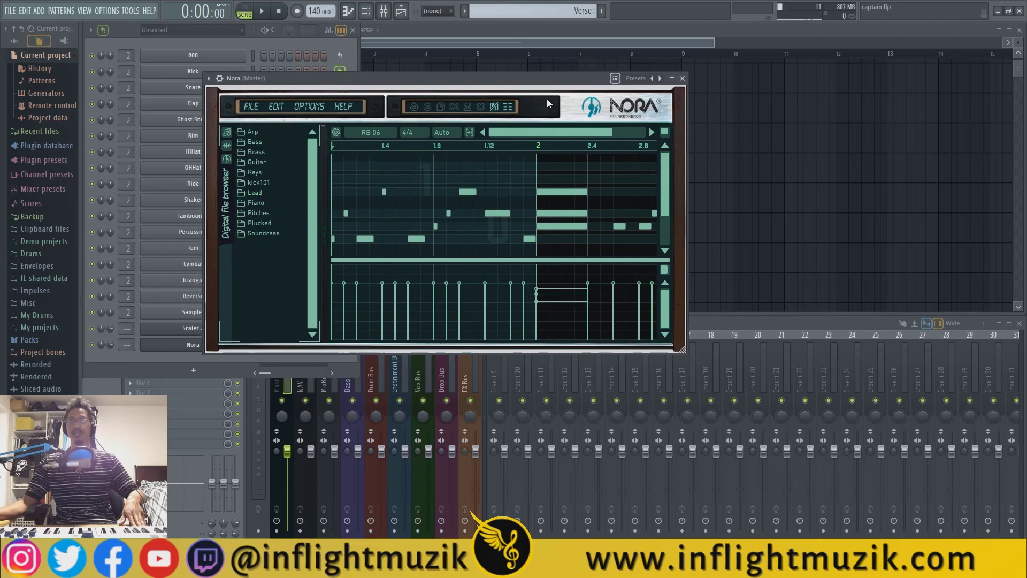
pyautogui.moveTo(532, 81); pyautogui.dragTo(495, 85)
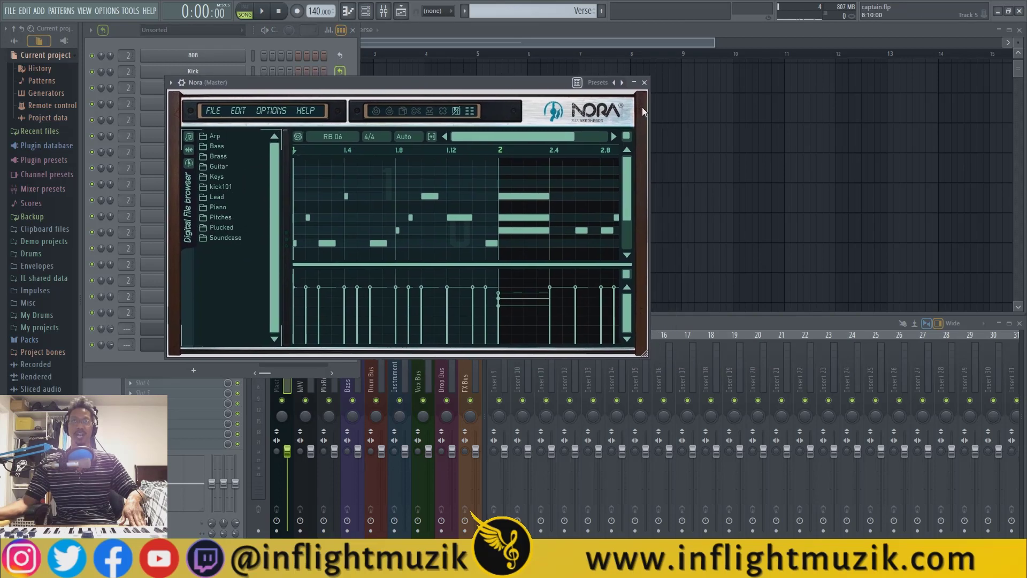
# Step: Examine the notes of the RB 06 pattern across the octaves in Nora's editor
pyautogui.moveTo(627, 197); pyautogui.dragTo(627, 212)
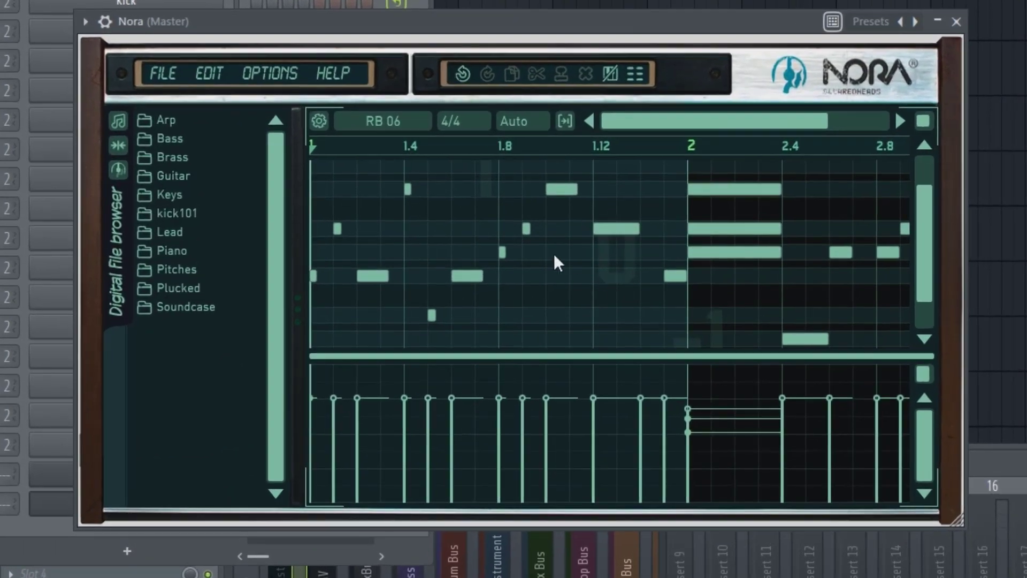
pyautogui.scroll(-2, 629, 269)
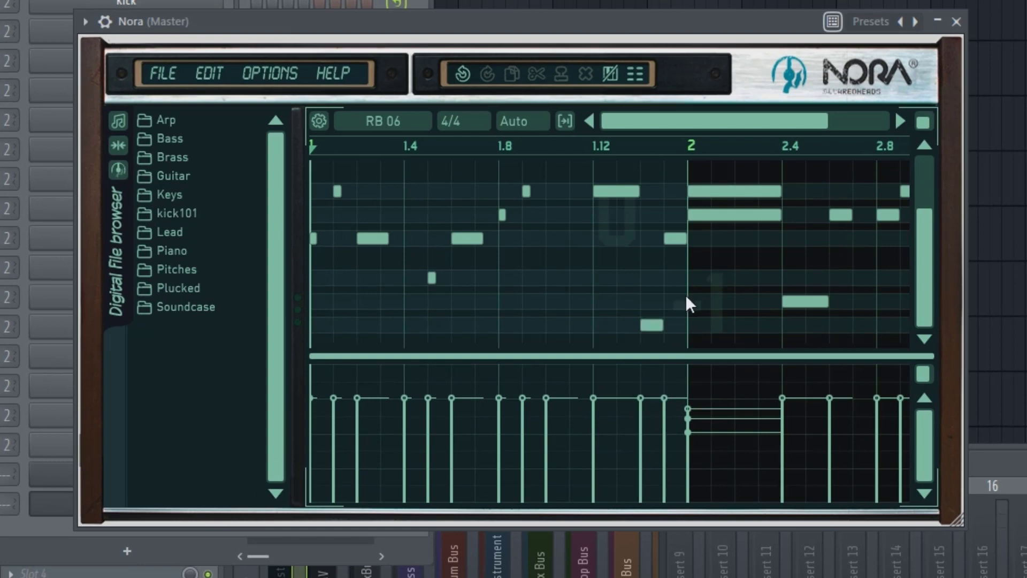
pyautogui.scroll(4, 686, 304)
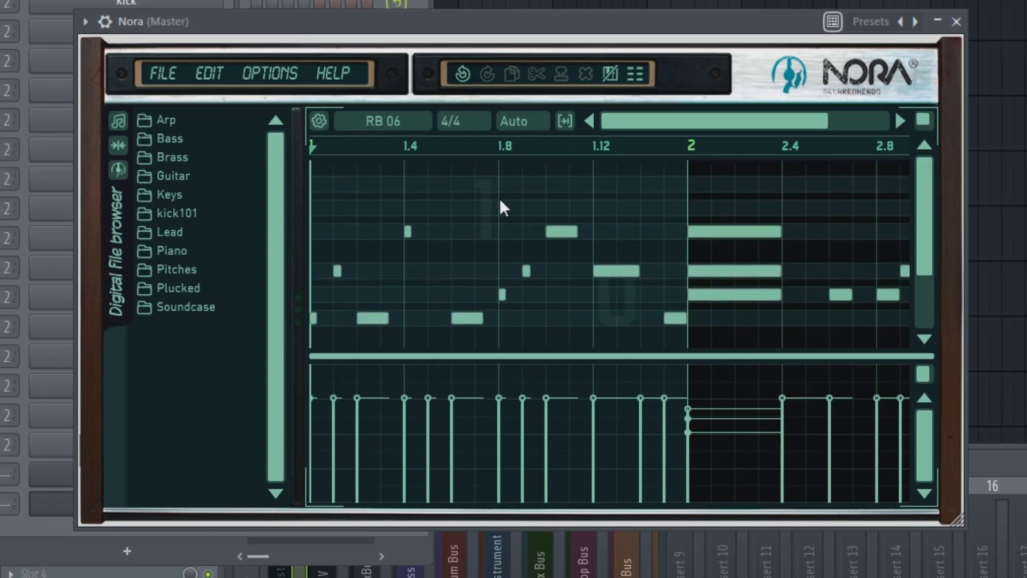
pyautogui.scroll(-4, 470, 211)
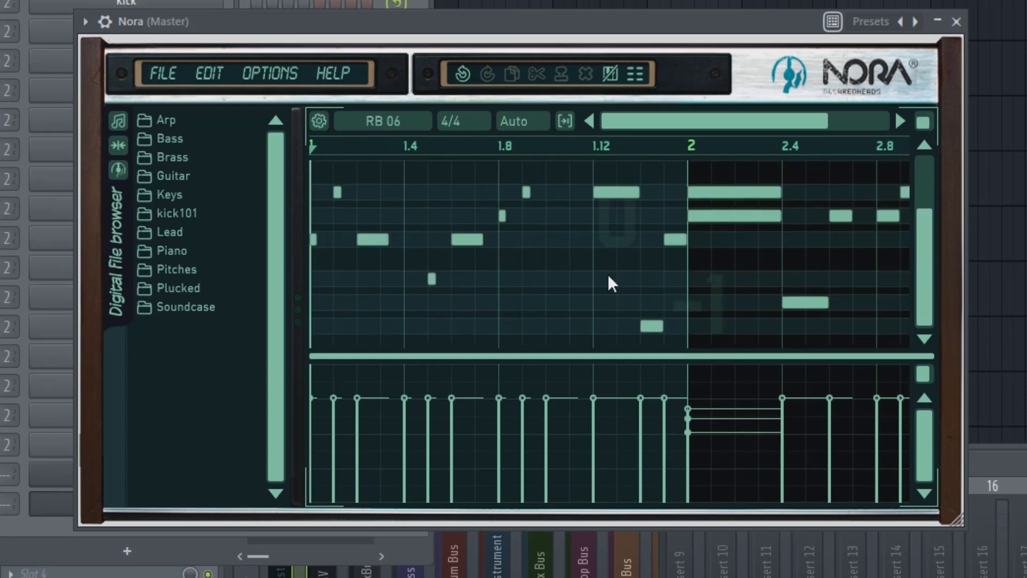
pyautogui.scroll(4, 604, 220)
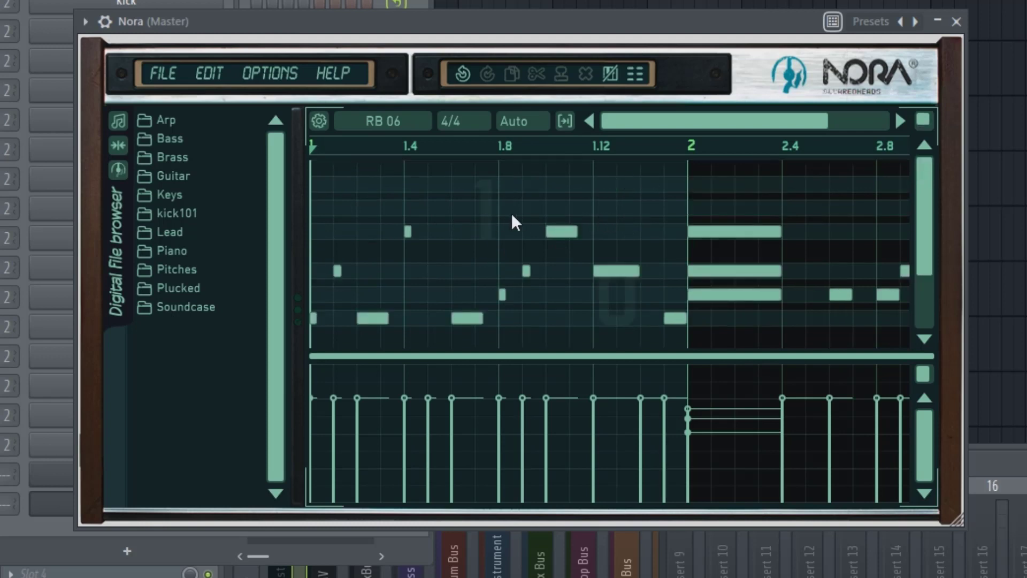
pyautogui.scroll(-4, 641, 289)
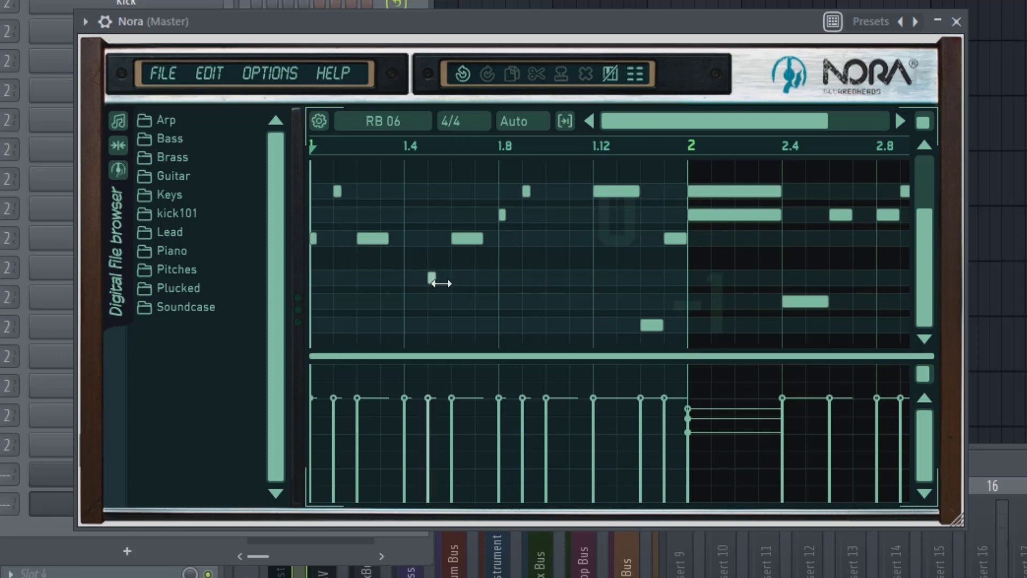
pyautogui.scroll(3, 465, 270)
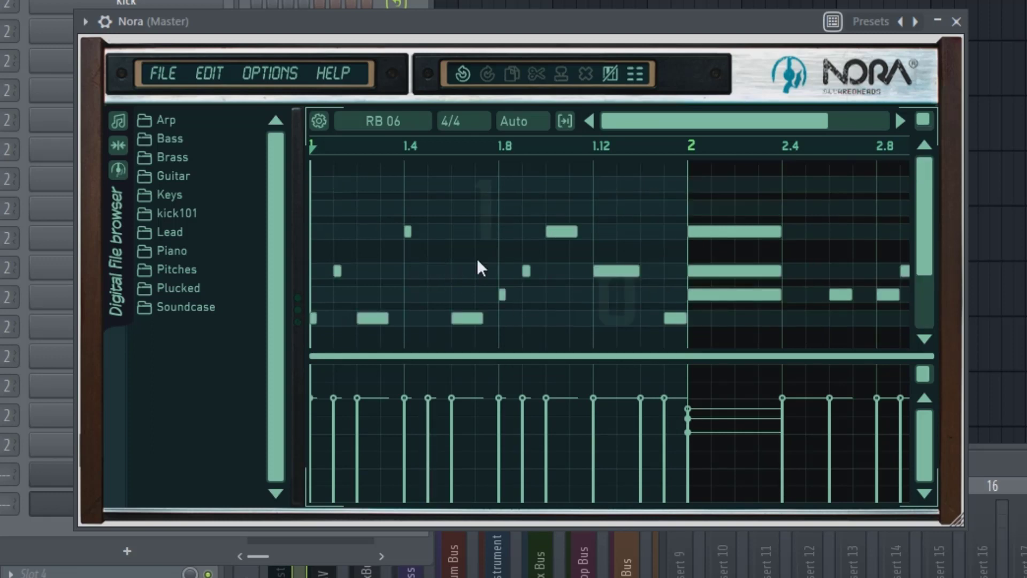
pyautogui.click(525, 269)
# Step: Show Nora's plugin wrapper settings beside the channel rack to review its MIDI input and output ports
pyautogui.click(104, 21)
pyautogui.moveTo(343, 33); pyautogui.dragTo(552, 0)
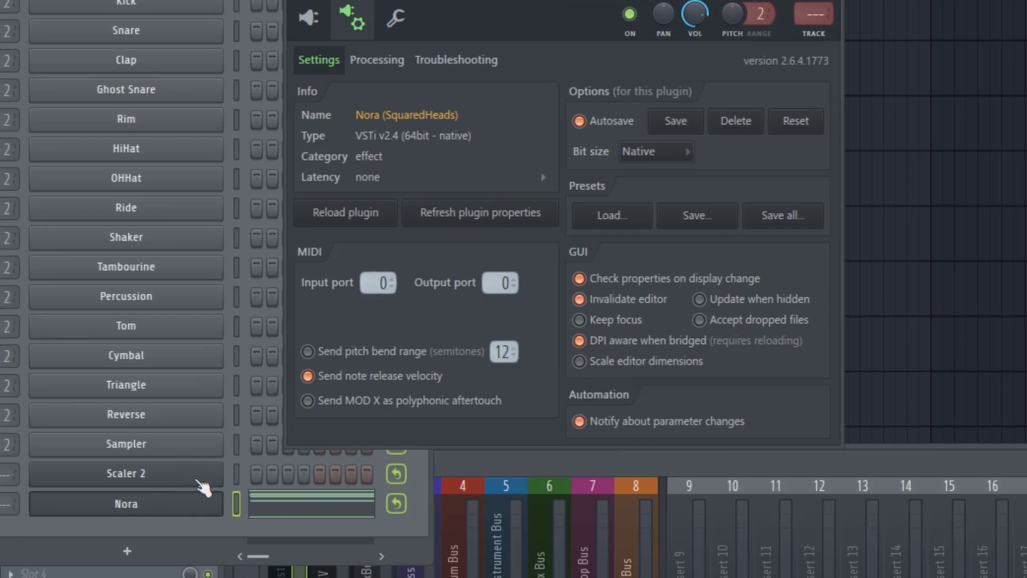
pyautogui.click(184, 513)
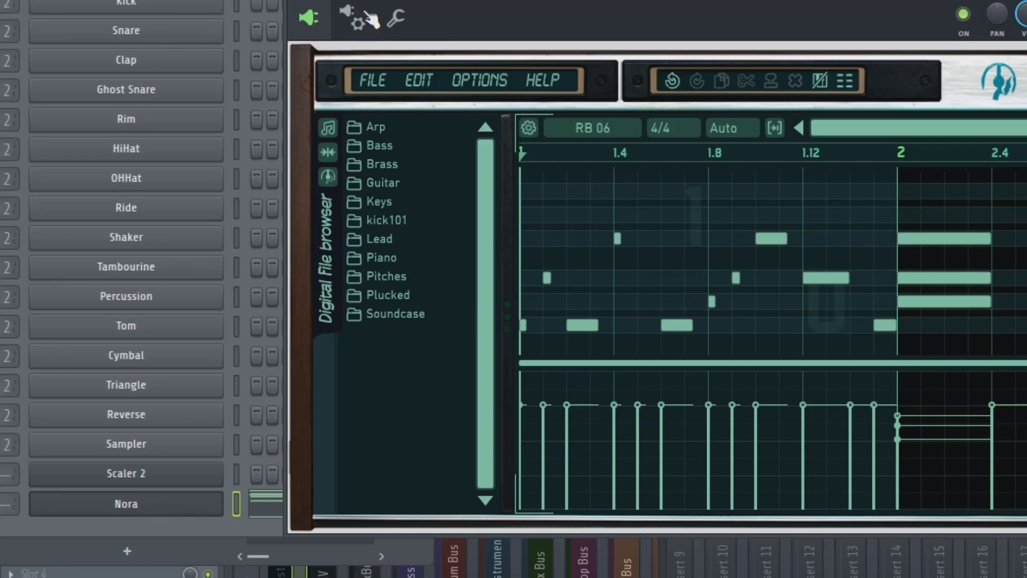
pyautogui.click(349, 14)
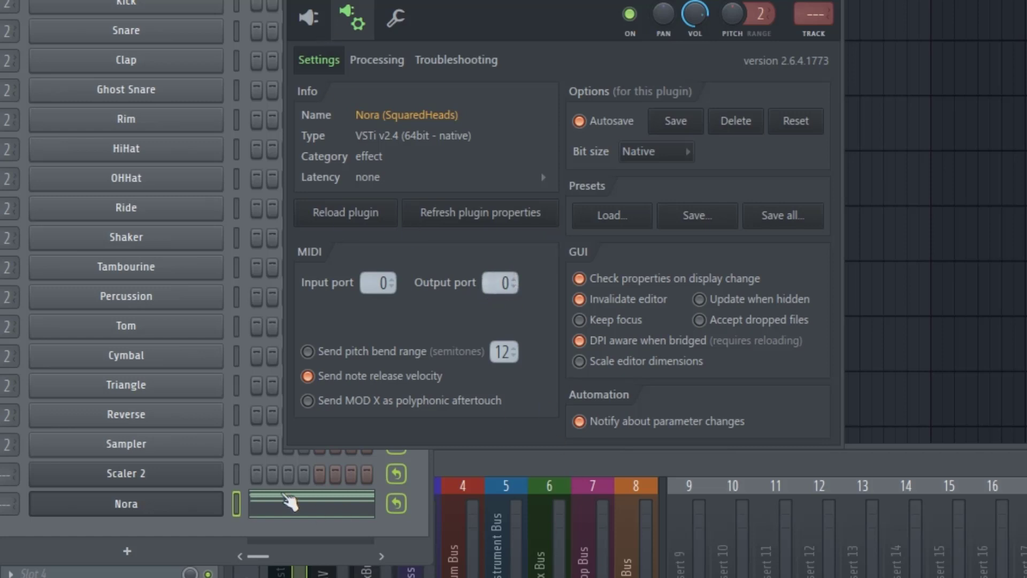
# Step: Show Scaler 2's main interface, test the chord playback, and select the Scaler 2 channel in the channel rack
pyautogui.click(173, 476)
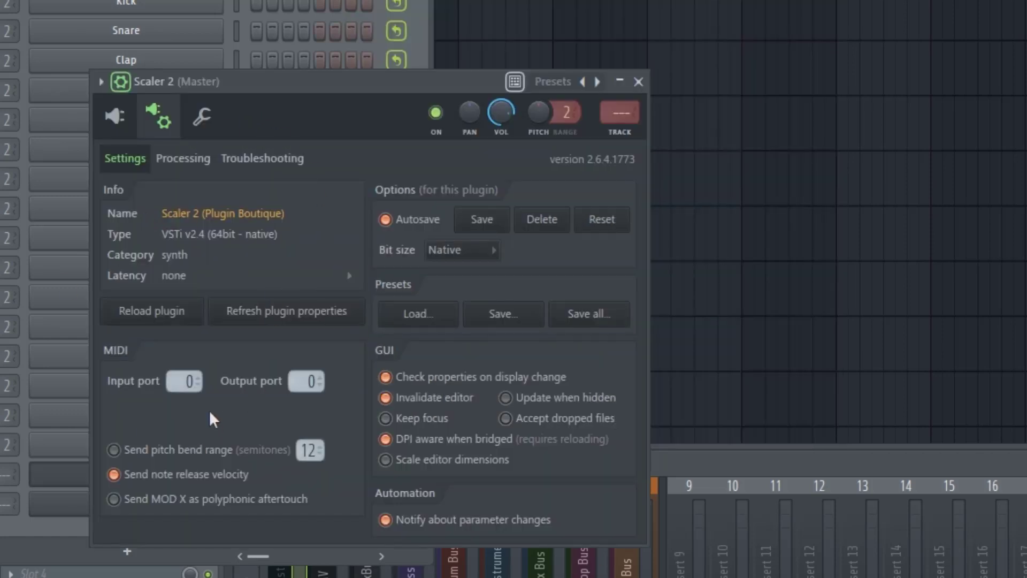
pyautogui.click(115, 117)
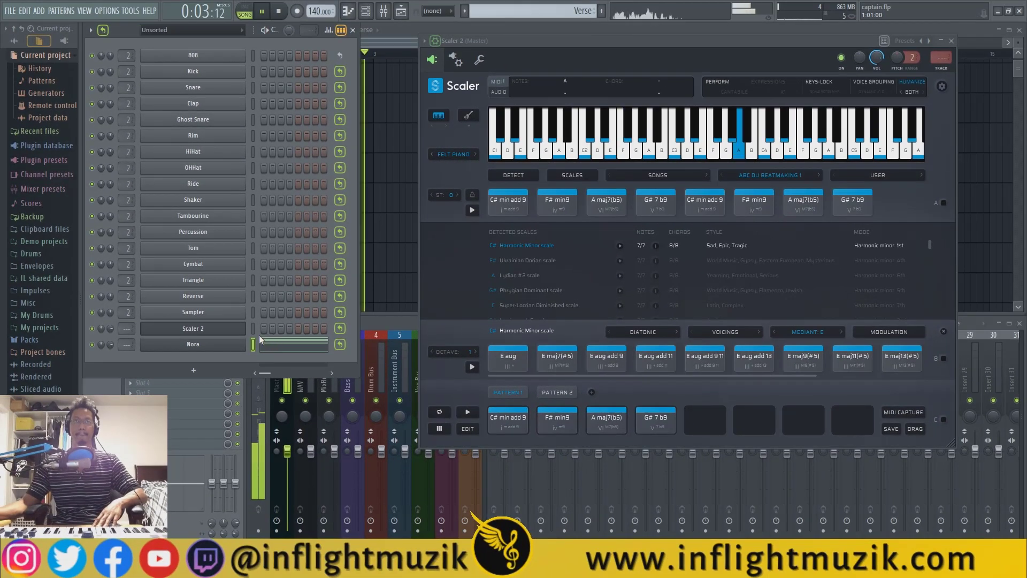
pyautogui.press('space')
pyautogui.press('space')
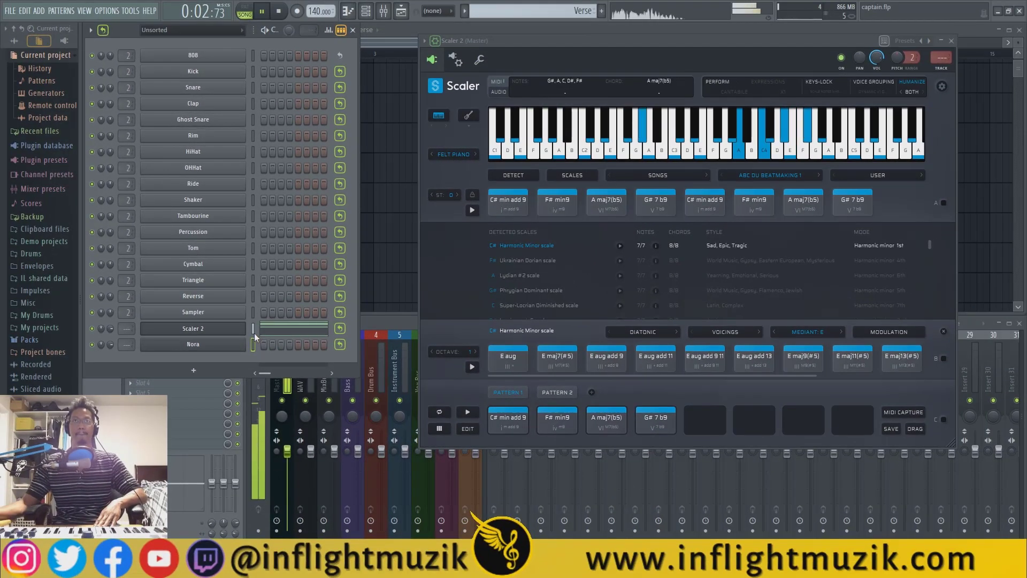
pyautogui.click(255, 333)
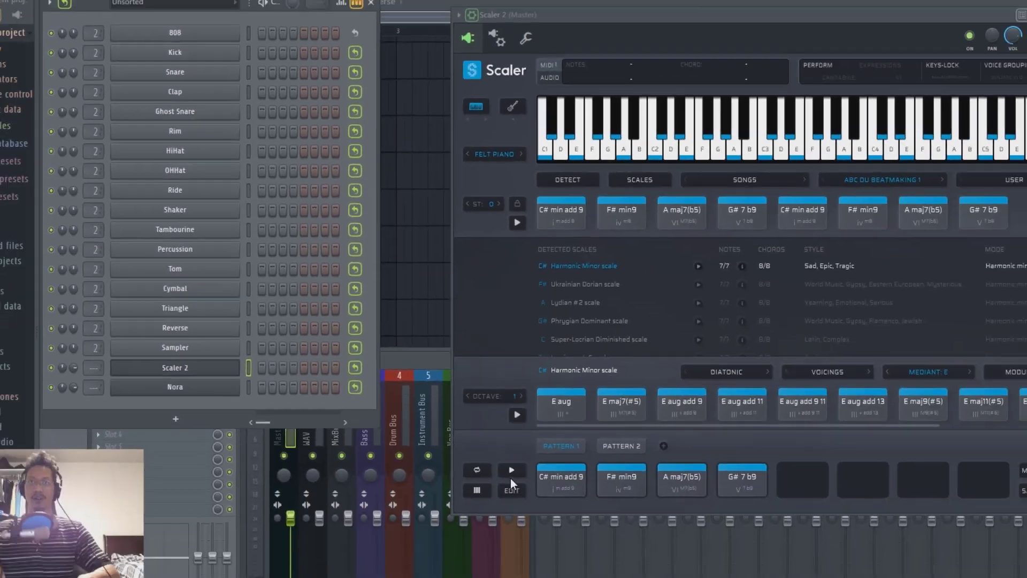
# Step: Switch on Scaler 2's Perform mode to check its Expressions options, and switch it back off
pyautogui.click(467, 387)
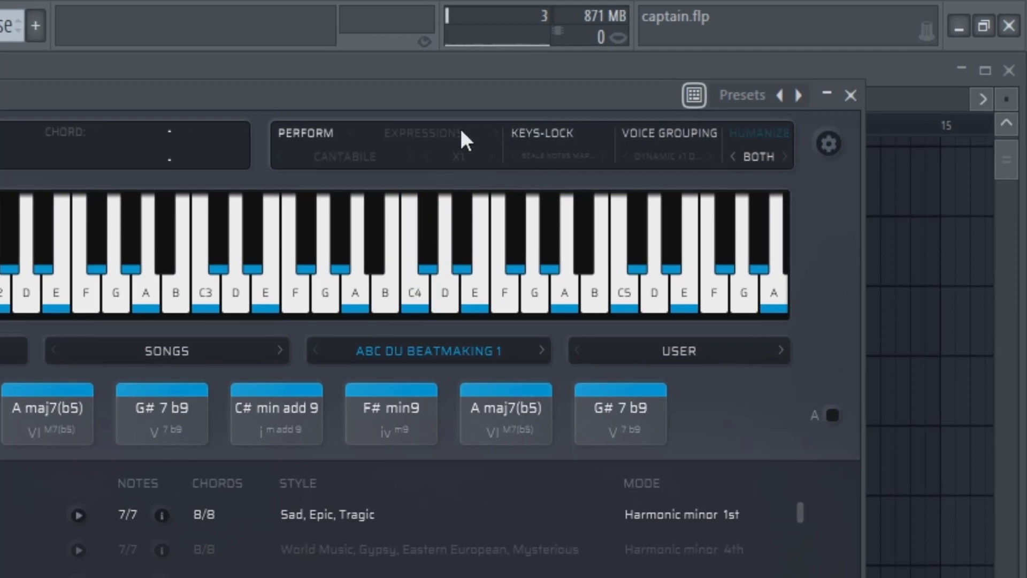
pyautogui.click(456, 132)
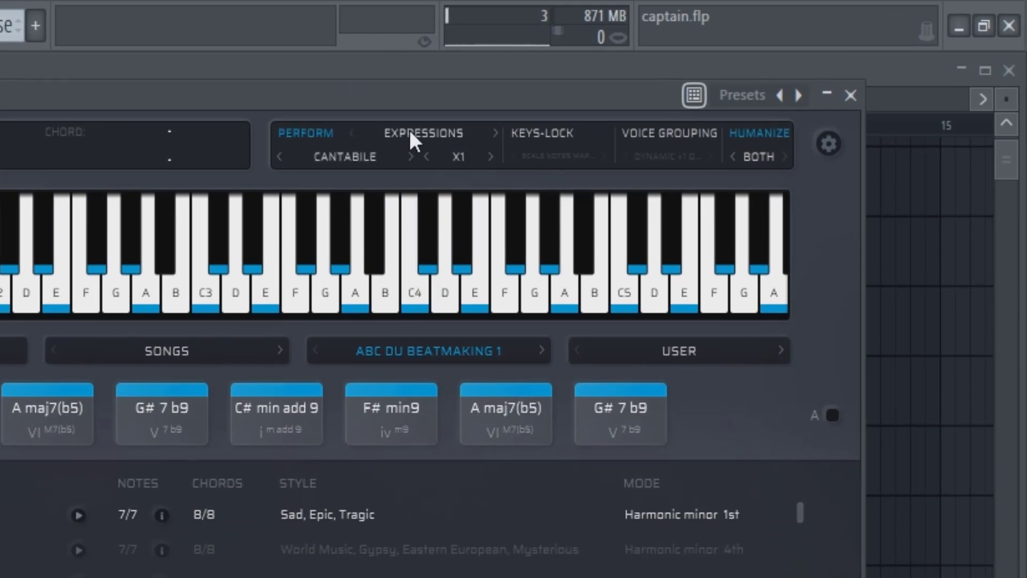
pyautogui.click(358, 130)
pyautogui.click(313, 130)
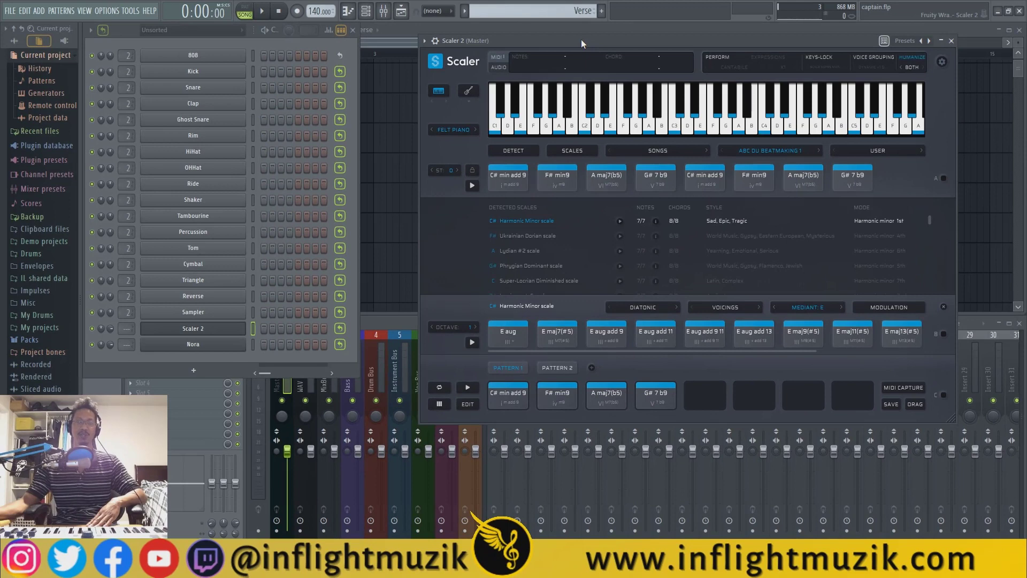
# Step: Move the Scaler 2 window closer to the channel rack and place Nora's main interface over it
pyautogui.moveTo(581, 40); pyautogui.dragTo(529, 68)
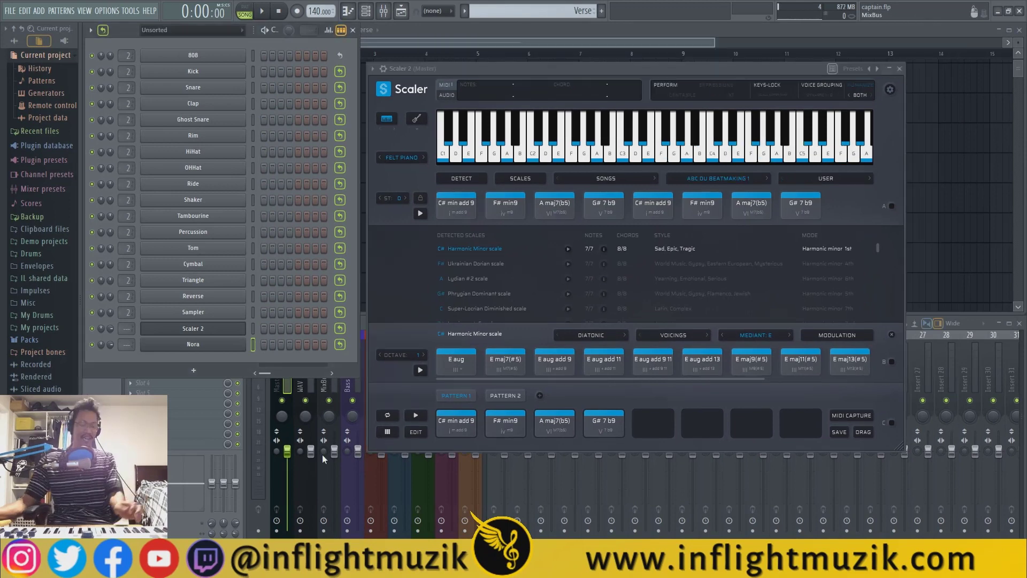
pyautogui.click(194, 350)
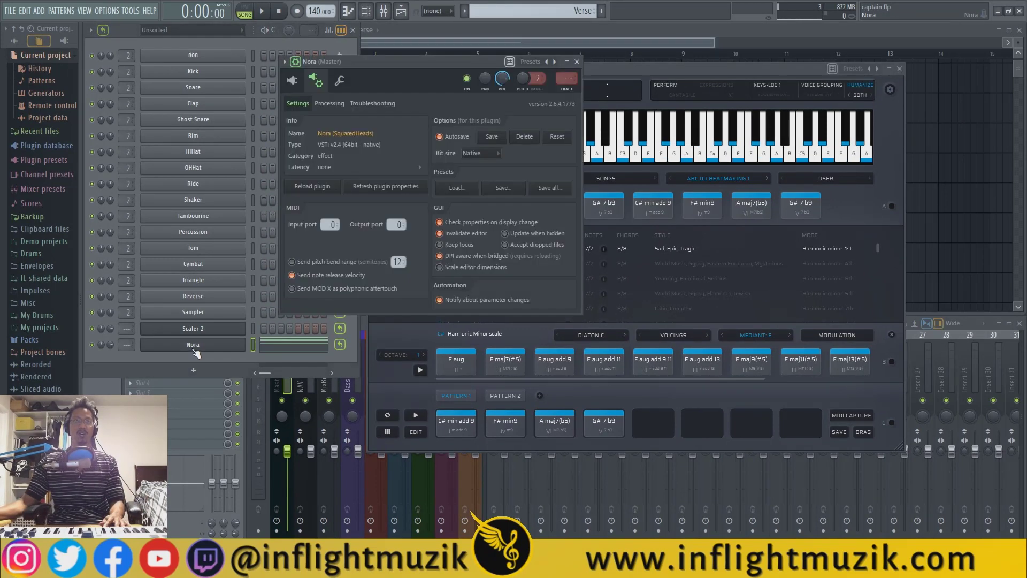
pyautogui.click(297, 84)
pyautogui.moveTo(354, 64); pyautogui.dragTo(302, 84)
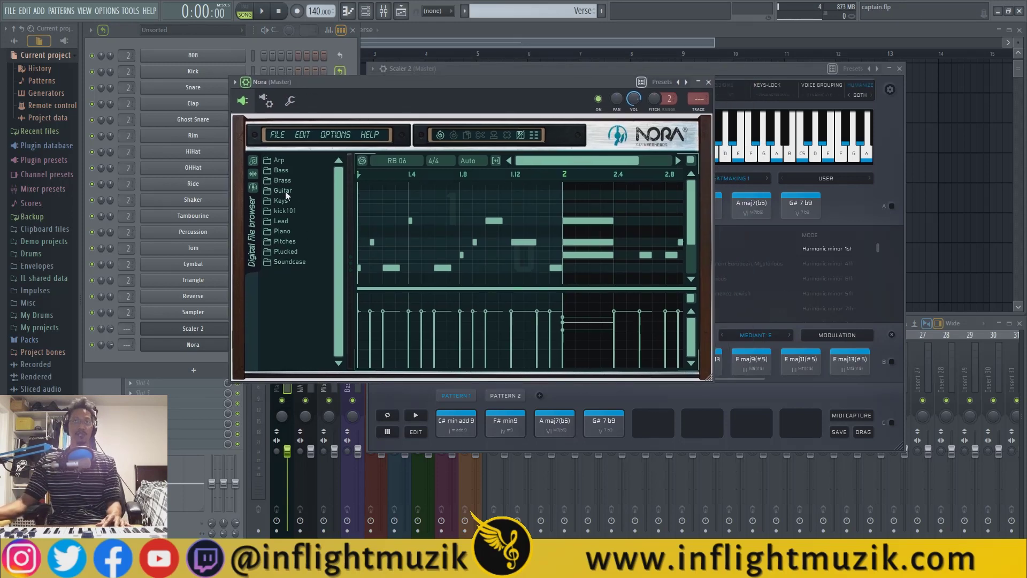
# Step: Load the Dance 28 pattern from the Lead folder into Nora and start playback
pyautogui.doubleClick(283, 226)
pyautogui.scroll(-5, 297, 304)
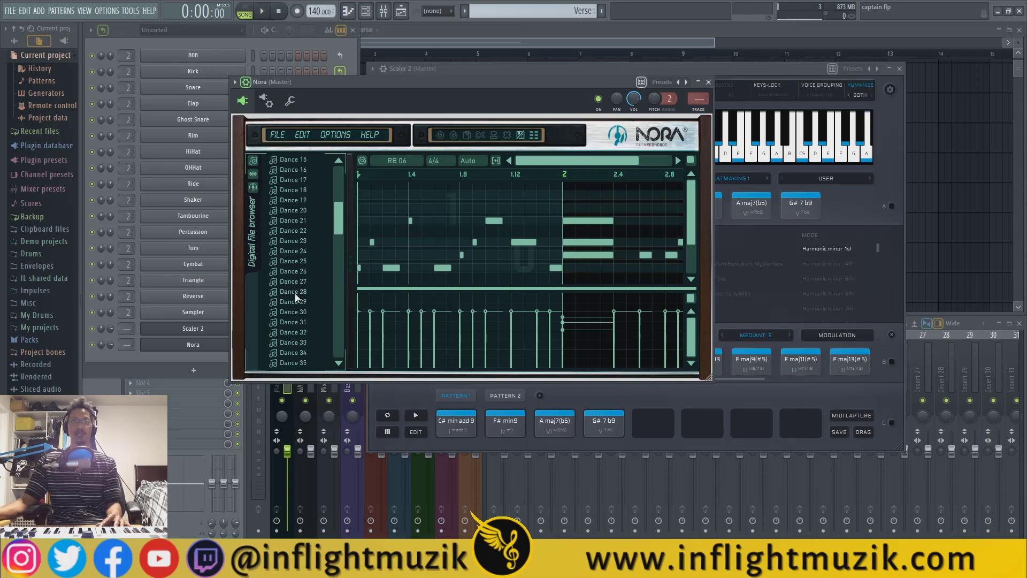
pyautogui.moveTo(456, 226); pyautogui.dragTo(457, 226)
pyautogui.press('space')
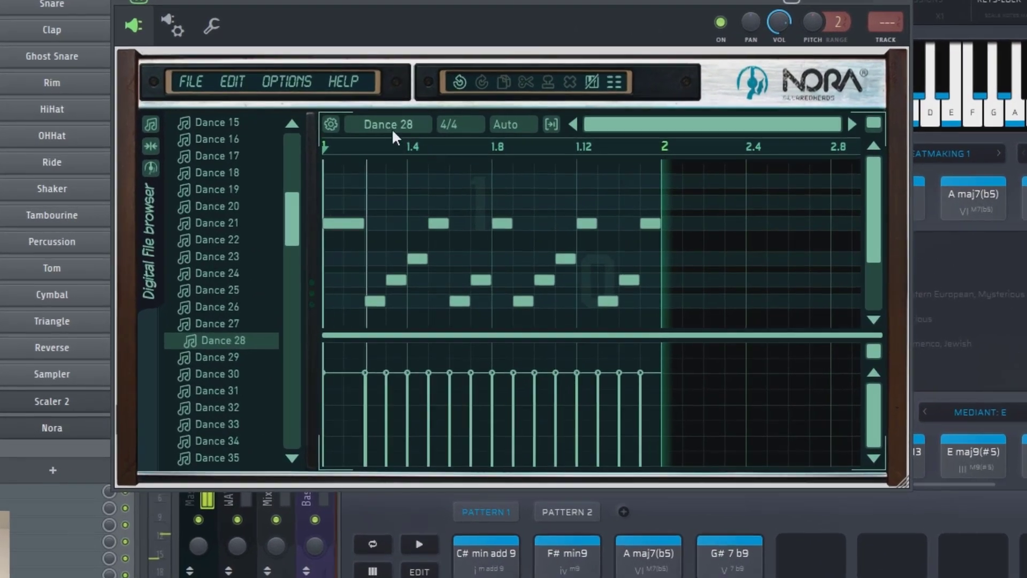
# Step: Try the /2, x2 and /4 play speeds in Nora's arpeggiator settings for Dance 28, and close the settings
pyautogui.click(332, 123)
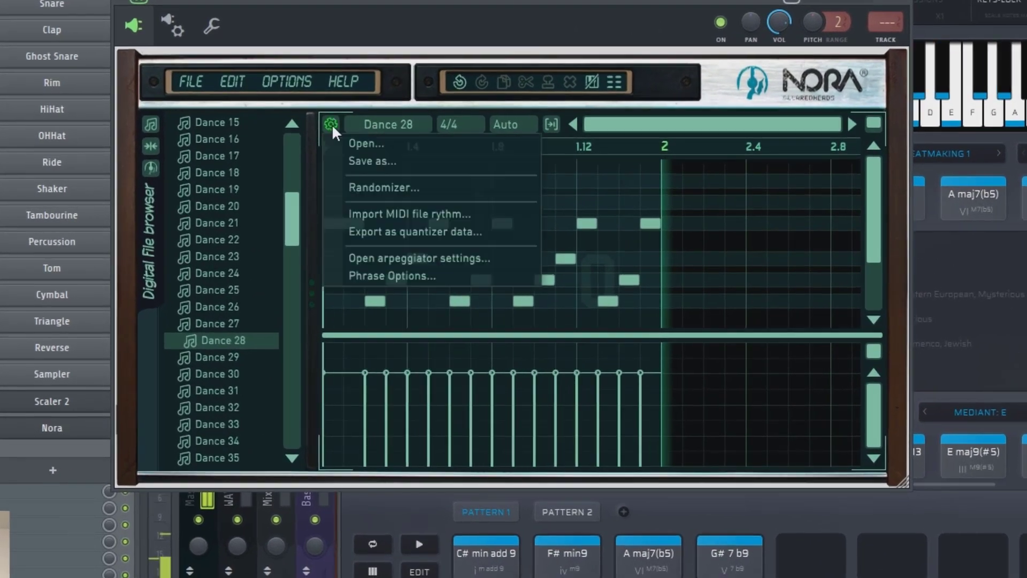
pyautogui.click(398, 257)
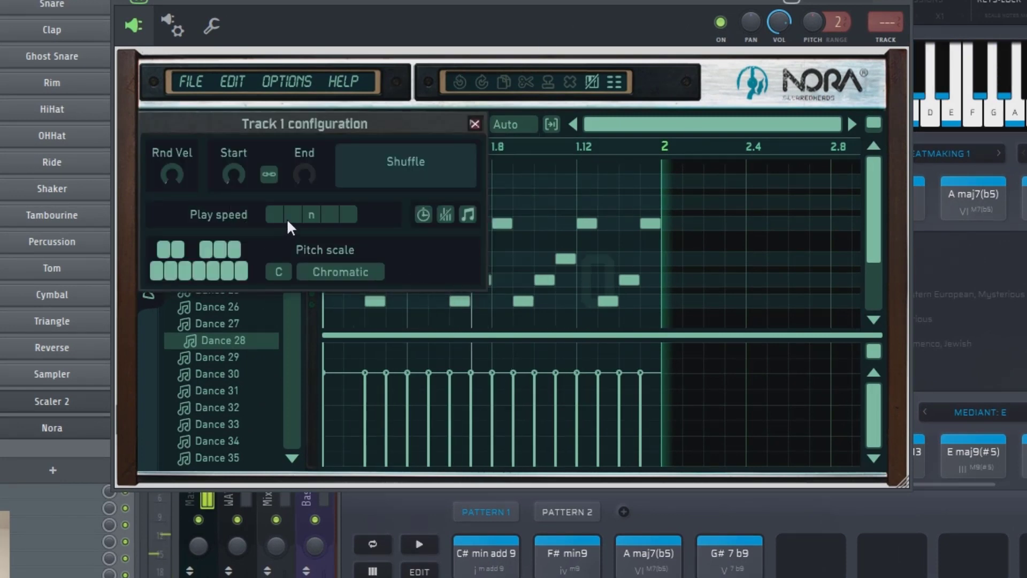
pyautogui.click(295, 214)
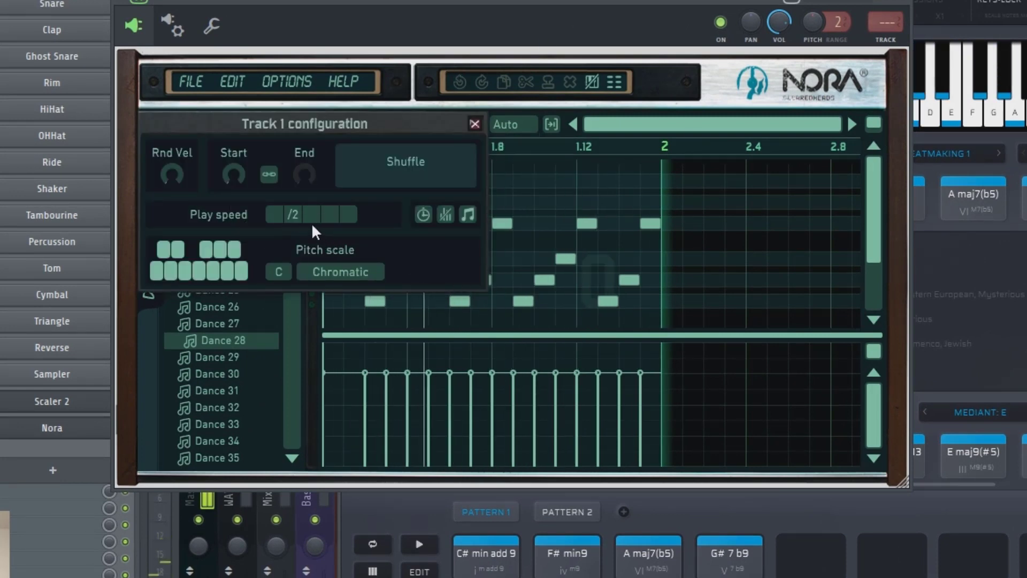
pyautogui.click(329, 213)
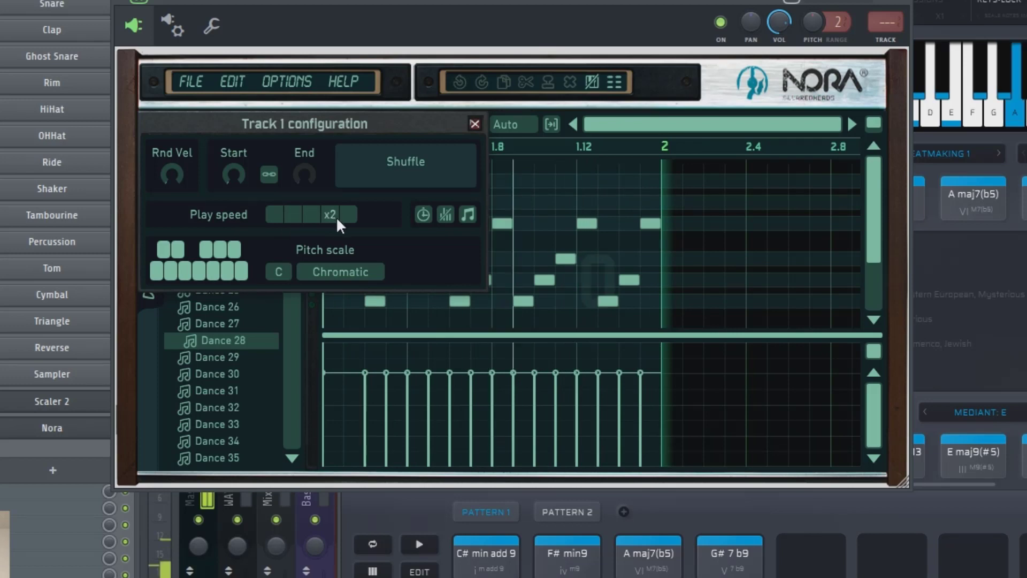
pyautogui.click(346, 215)
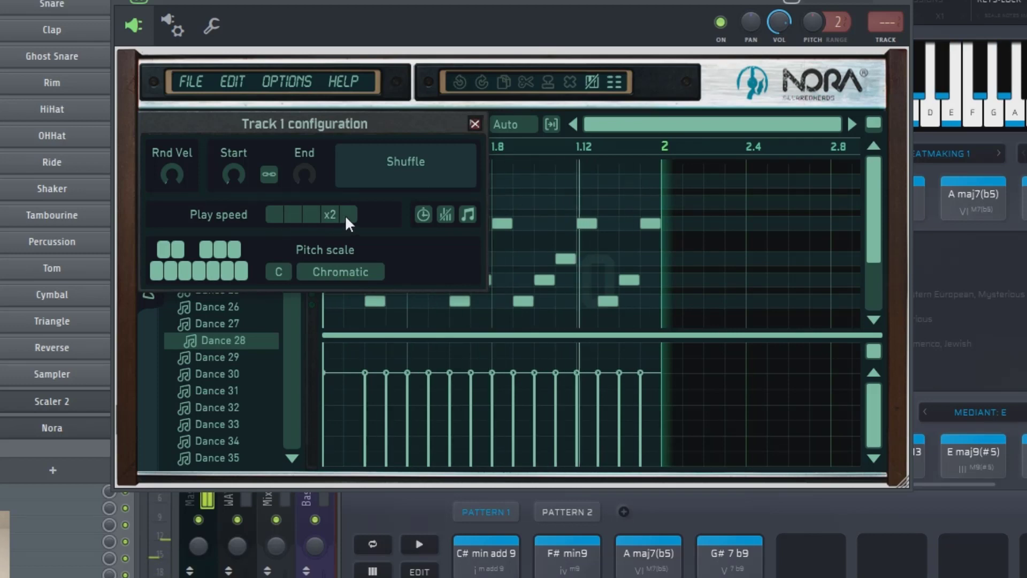
pyautogui.click(277, 215)
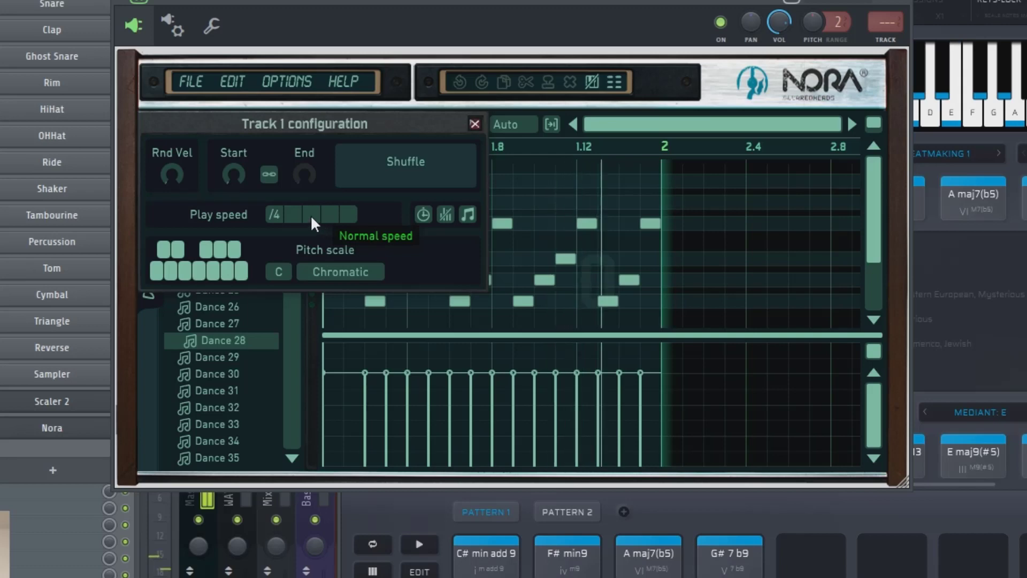
pyautogui.click(711, 266)
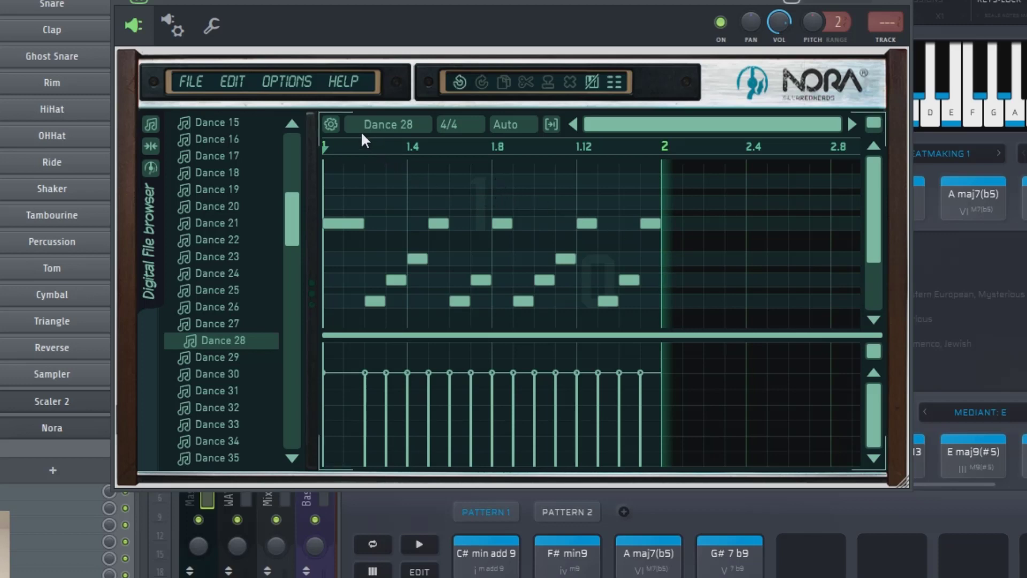
# Step: Increase the number of notes in the phrase options of the Dance 28 pattern and close the options
pyautogui.click(331, 124)
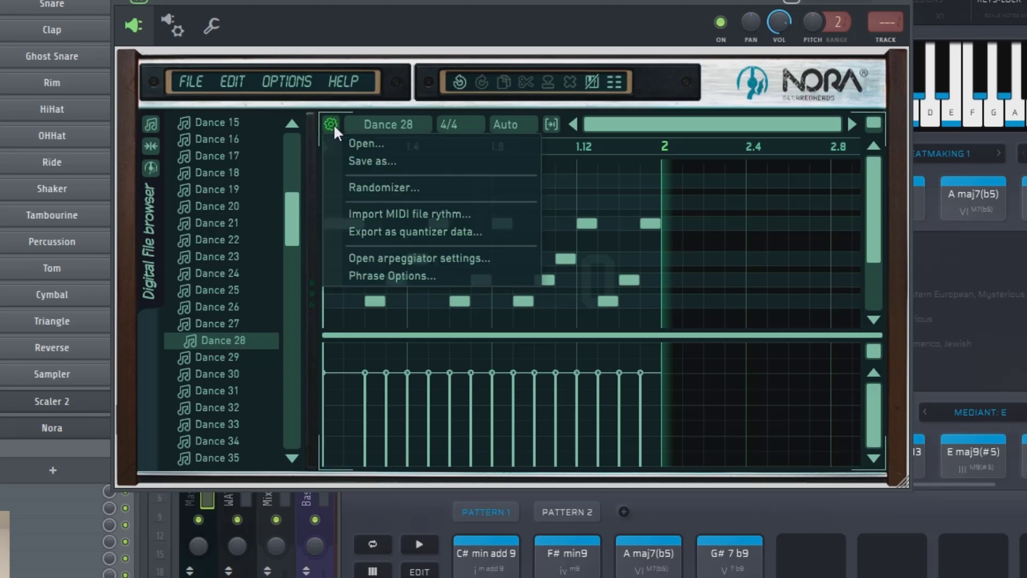
pyautogui.click(394, 275)
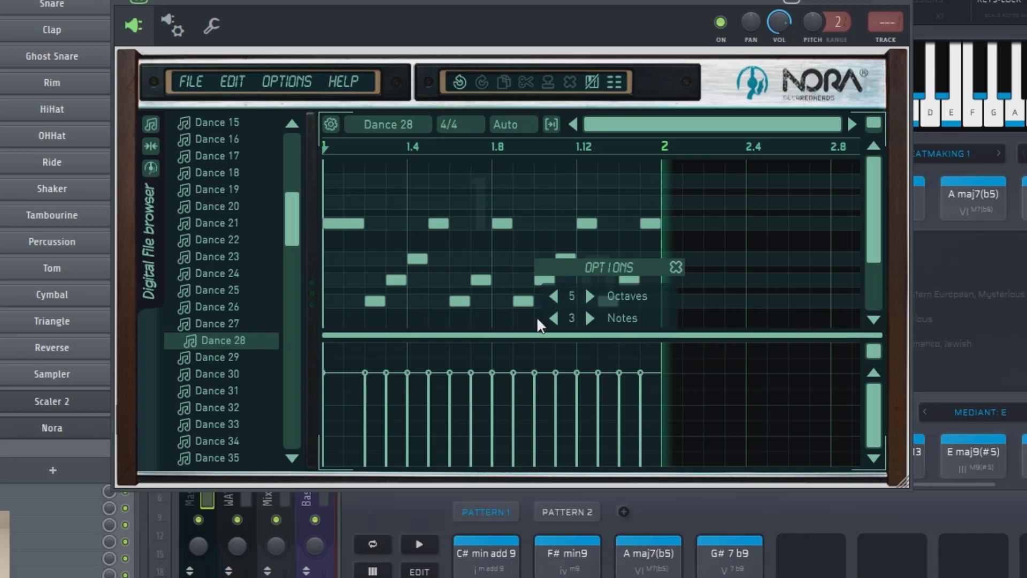
pyautogui.click(591, 317)
pyautogui.click(591, 318)
pyautogui.click(591, 318)
pyautogui.click(591, 317)
pyautogui.click(591, 318)
pyautogui.click(676, 268)
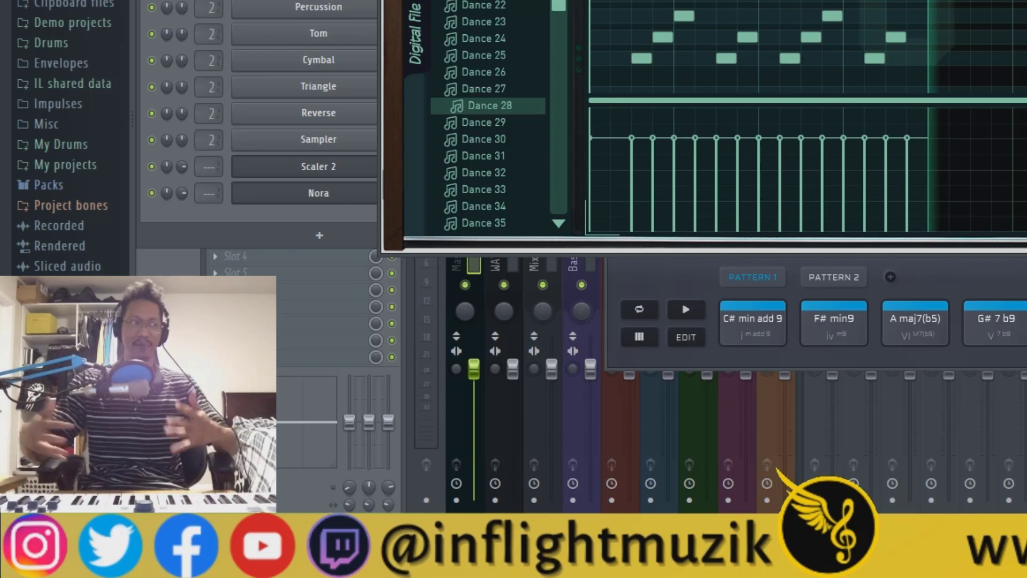
# Step: Load an SC_PianoEMO pattern from Soundcase's Emo folder into Nora and examine its notes across the octaves
pyautogui.scroll(10, 492, 118)
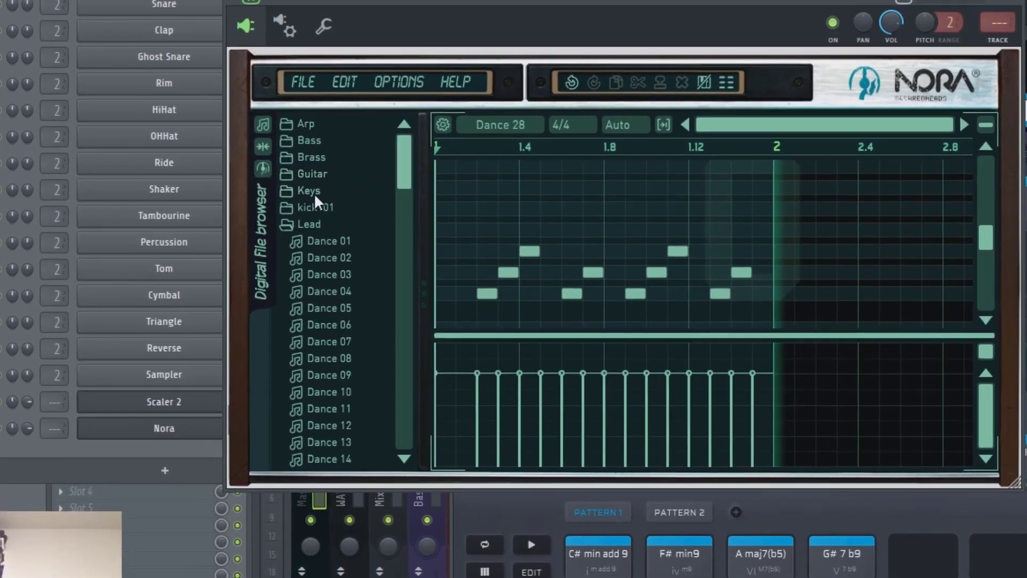
pyautogui.click(313, 224)
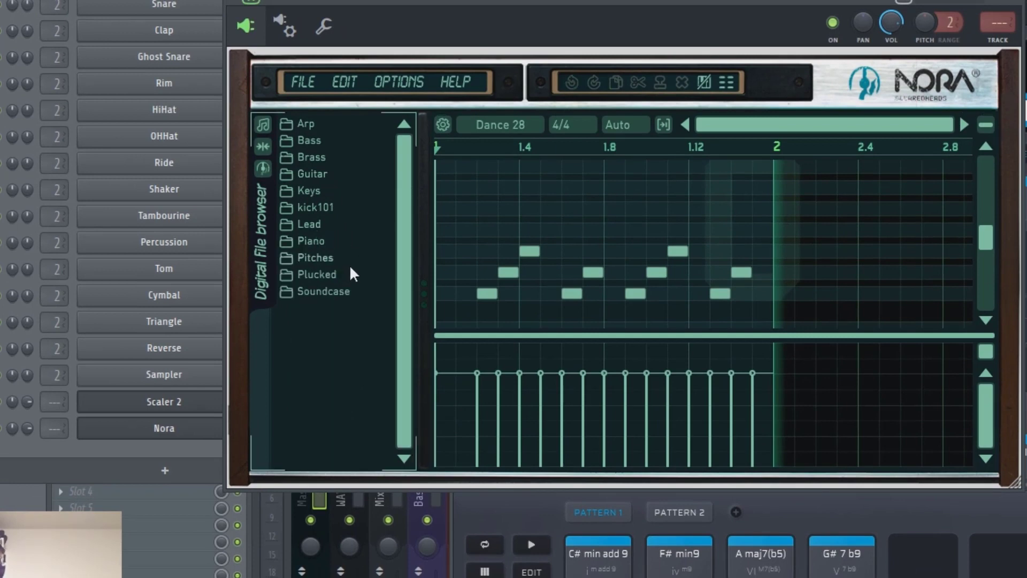
pyautogui.click(323, 292)
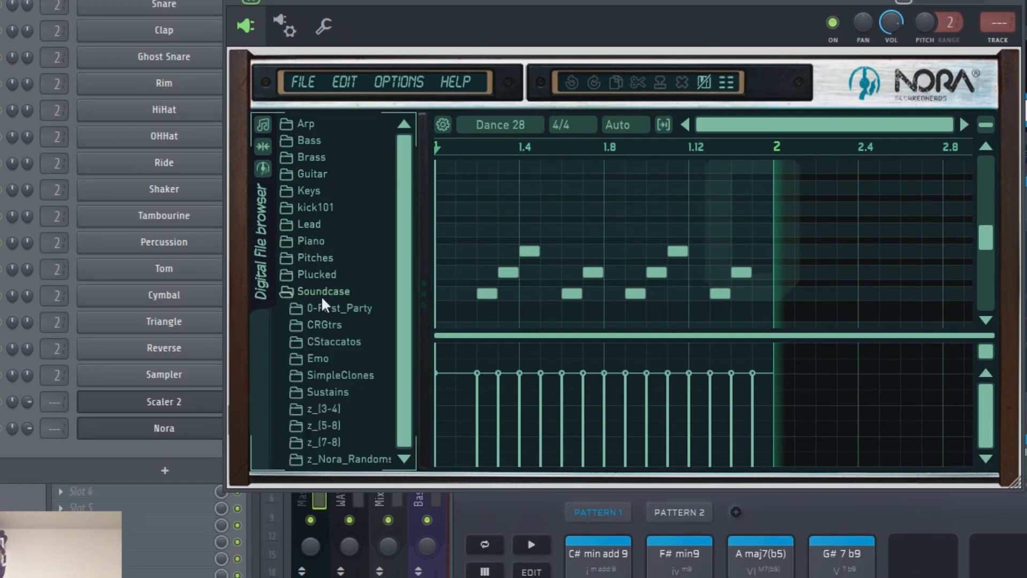
pyautogui.click(358, 358)
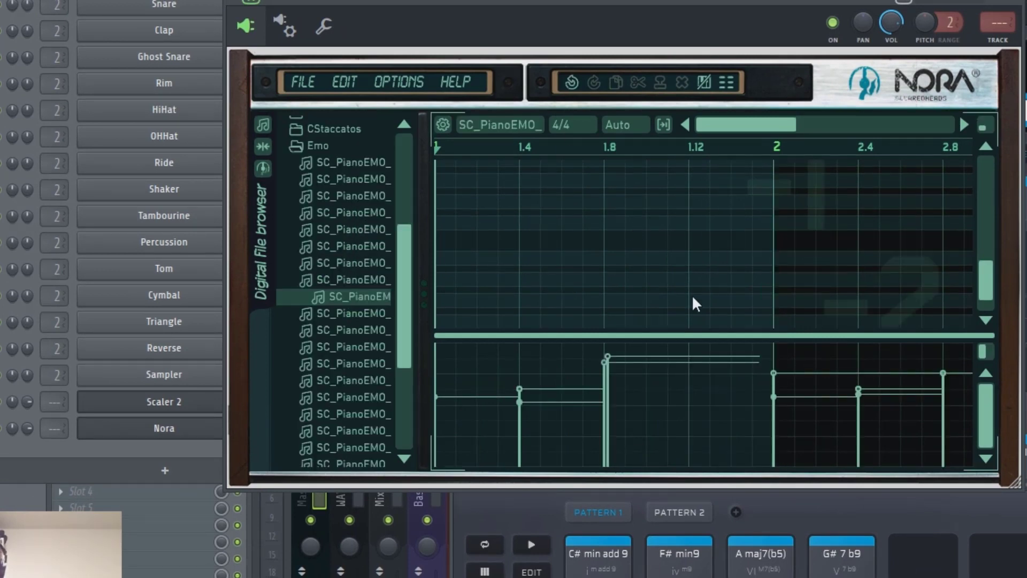
pyautogui.scroll(3, 712, 264)
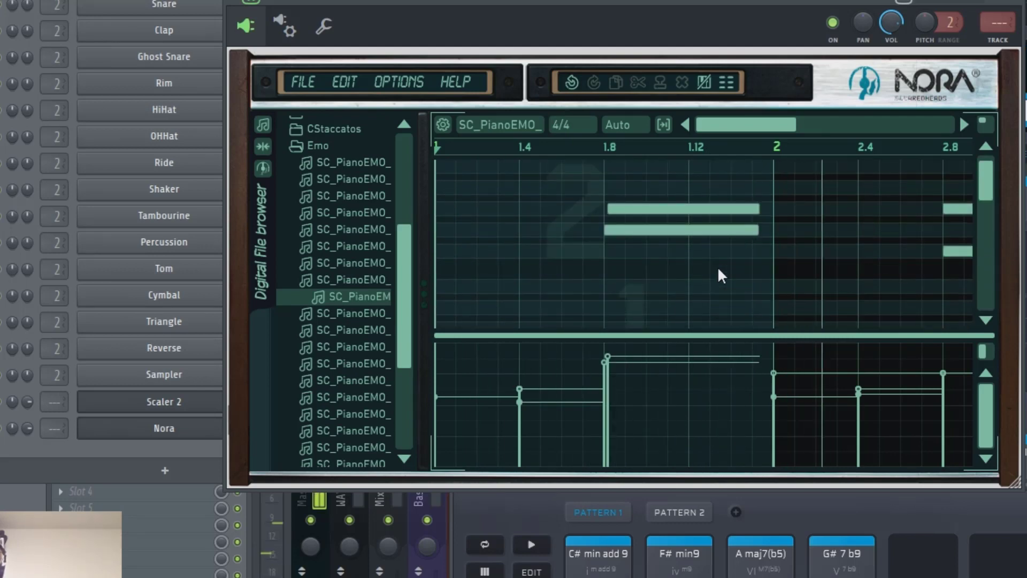
pyautogui.scroll(-4, 717, 267)
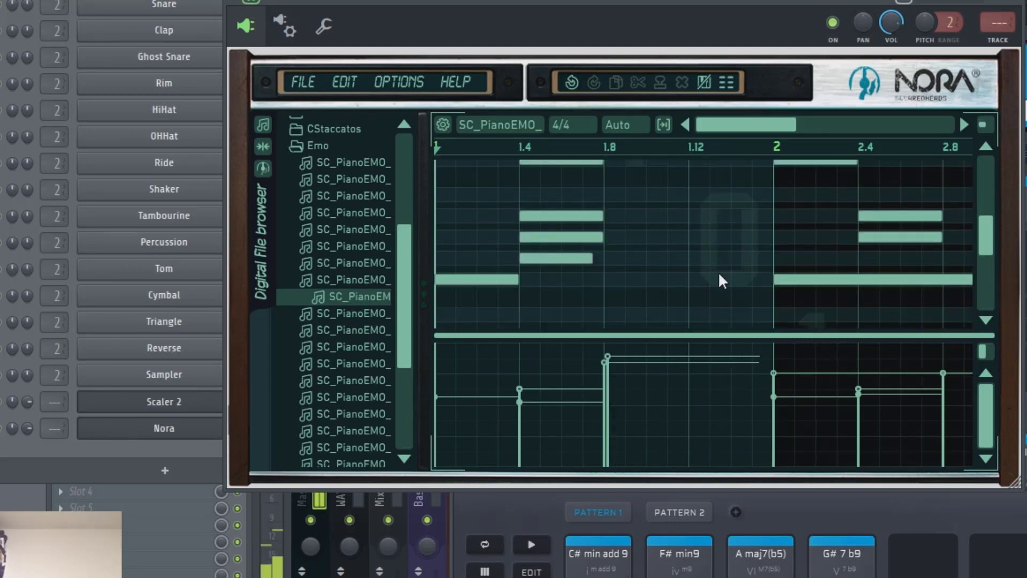
pyautogui.scroll(-2, 718, 271)
pyautogui.scroll(2, 718, 272)
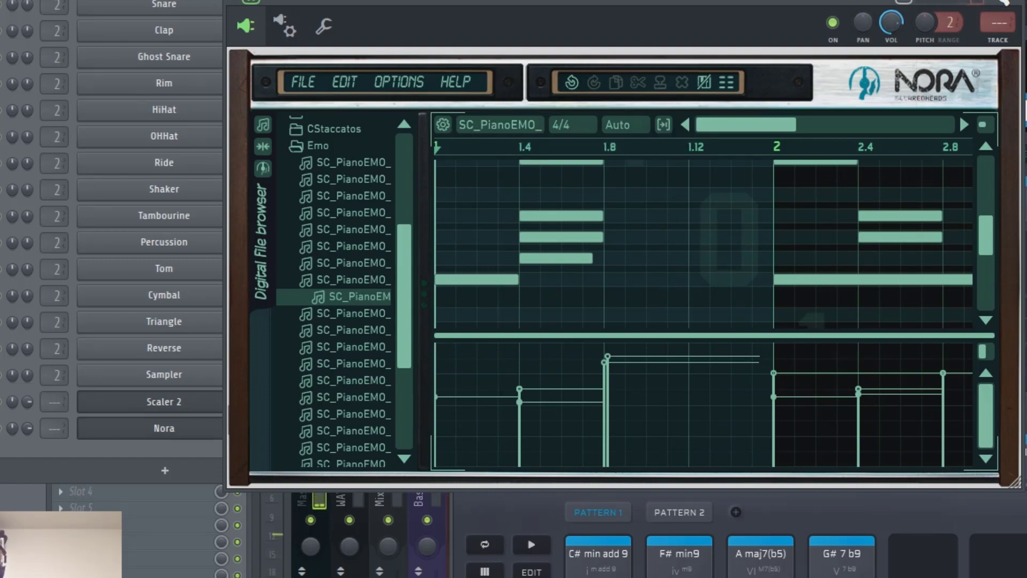
# Step: Check Scaler 2 during playback and place Nora's window beside the channel rack
pyautogui.click(163, 401)
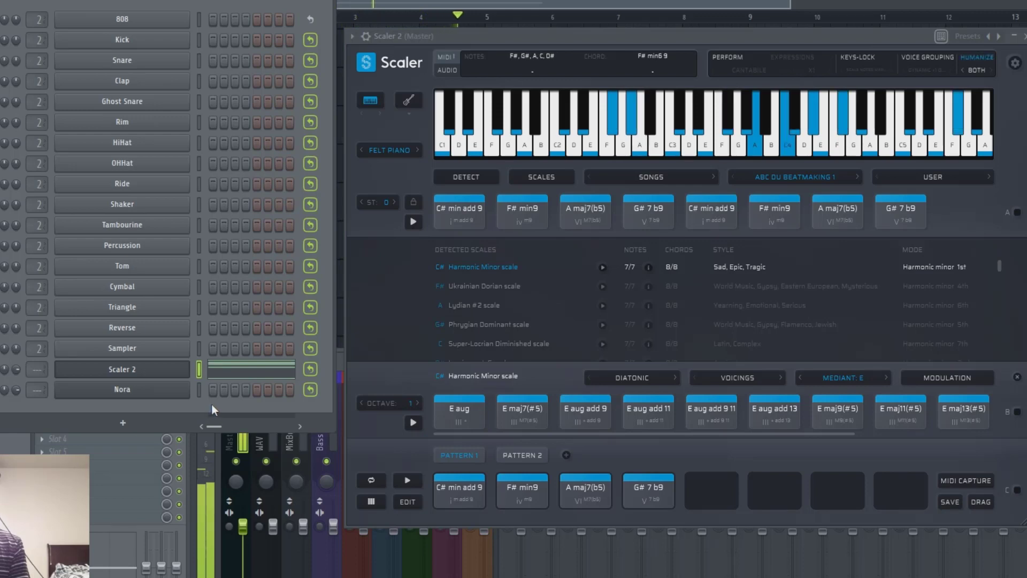
pyautogui.click(160, 390)
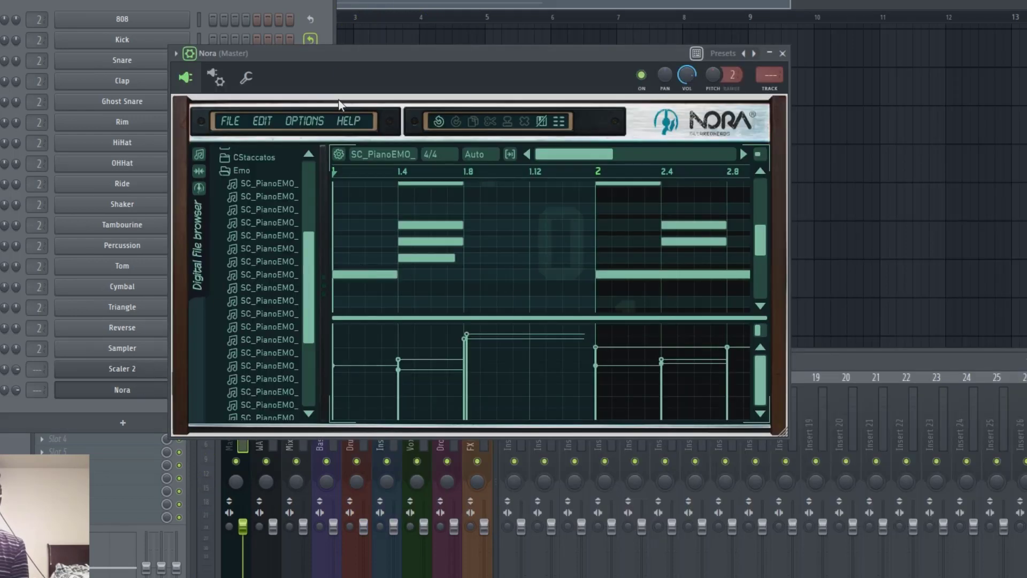
pyautogui.moveTo(336, 53); pyautogui.dragTo(490, 32)
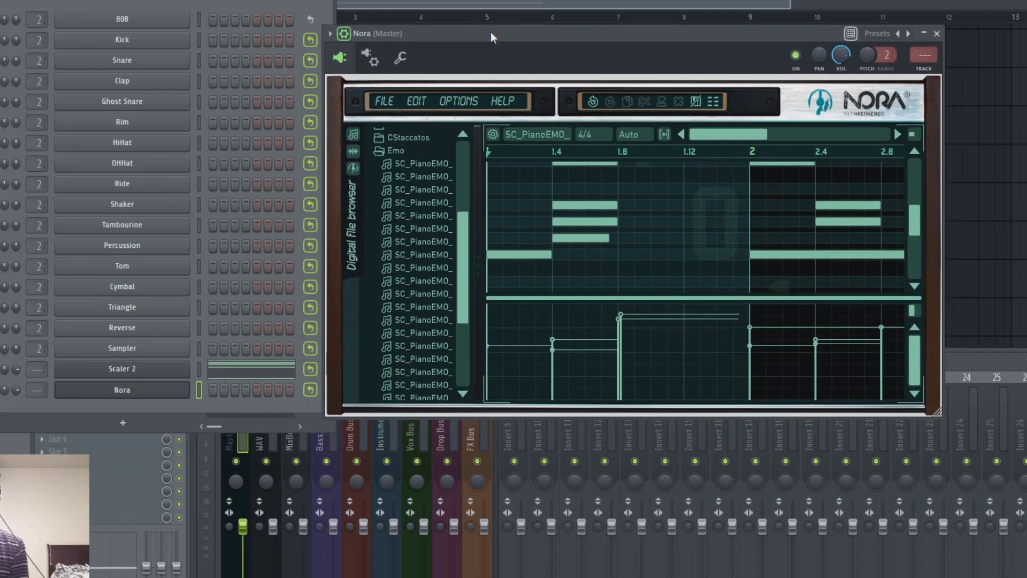
# Step: Close the Scaler 2 window and replace that channel's instrument with FLEX
pyautogui.click(149, 370)
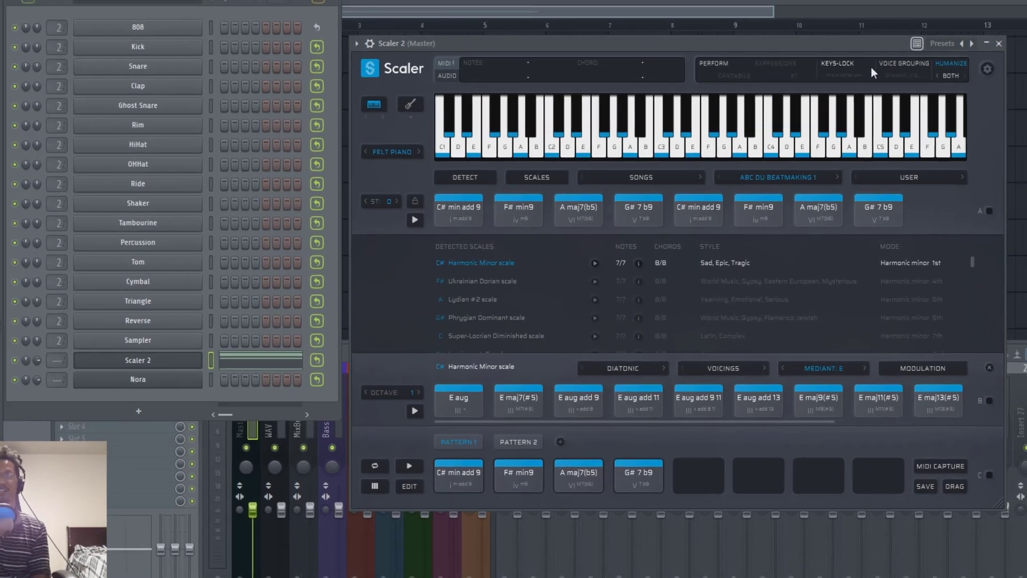
pyautogui.click(999, 43)
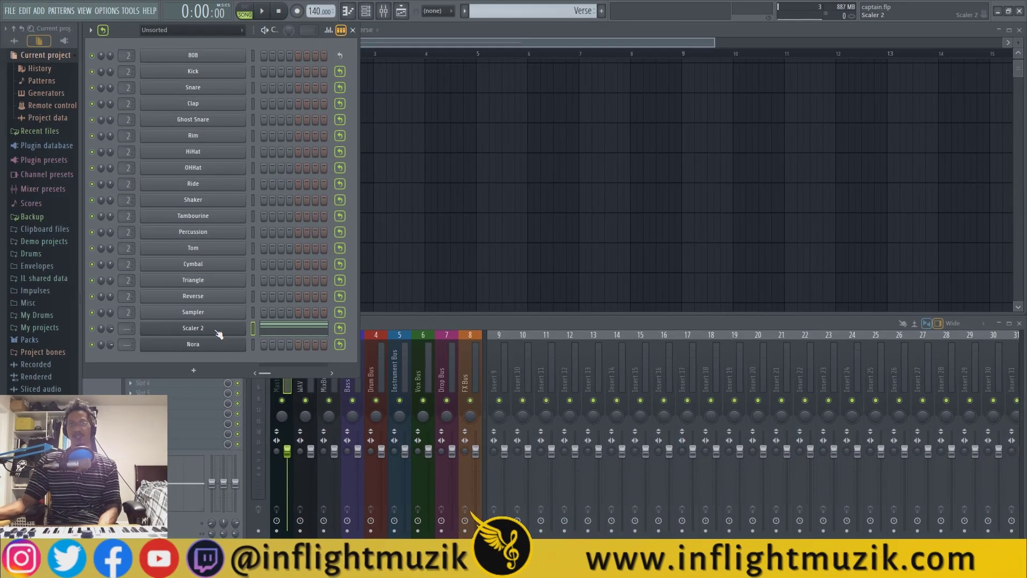
pyautogui.rightClick(218, 334)
pyautogui.click(288, 410)
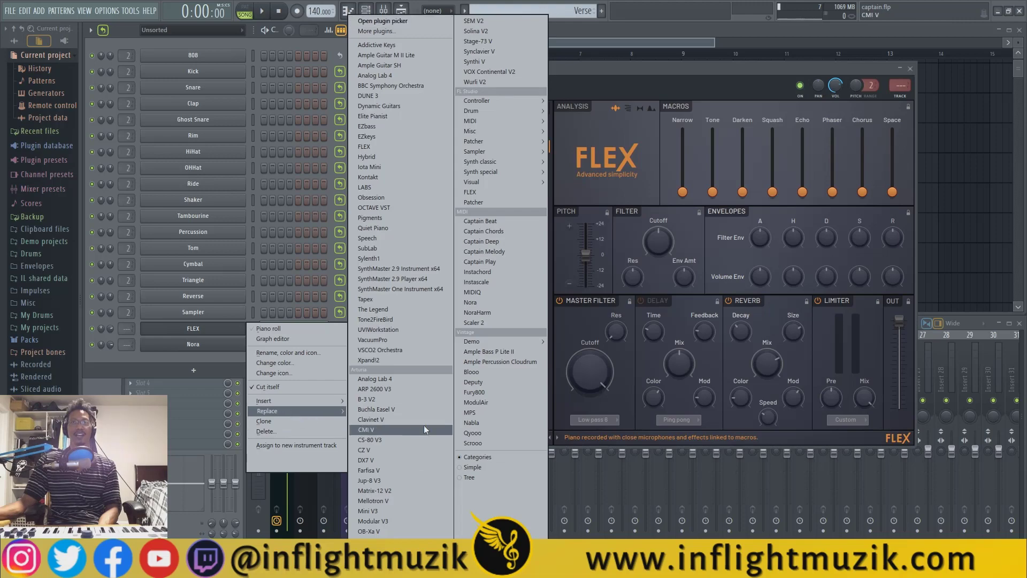
# Step: Replace the FLEX channel's instrument with Pigments, check its MIDI input and output port settings, and return to the synth interface
pyautogui.click(418, 218)
pyautogui.click(267, 72)
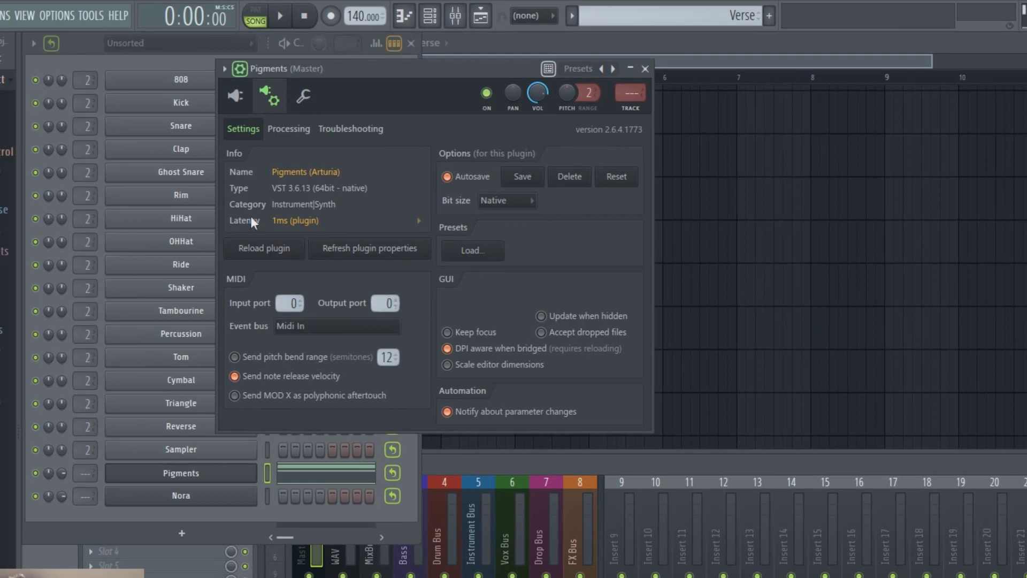
pyautogui.click(235, 96)
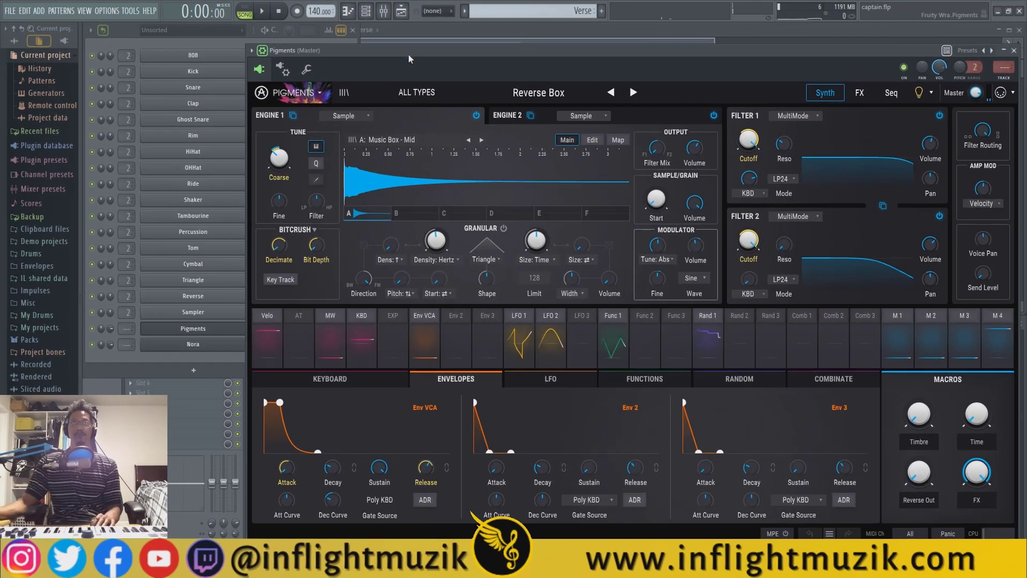
# Step: Audition the Reverse Box preset in Pigments during song playback and recheck the plugin's MIDI port settings
pyautogui.press('space')
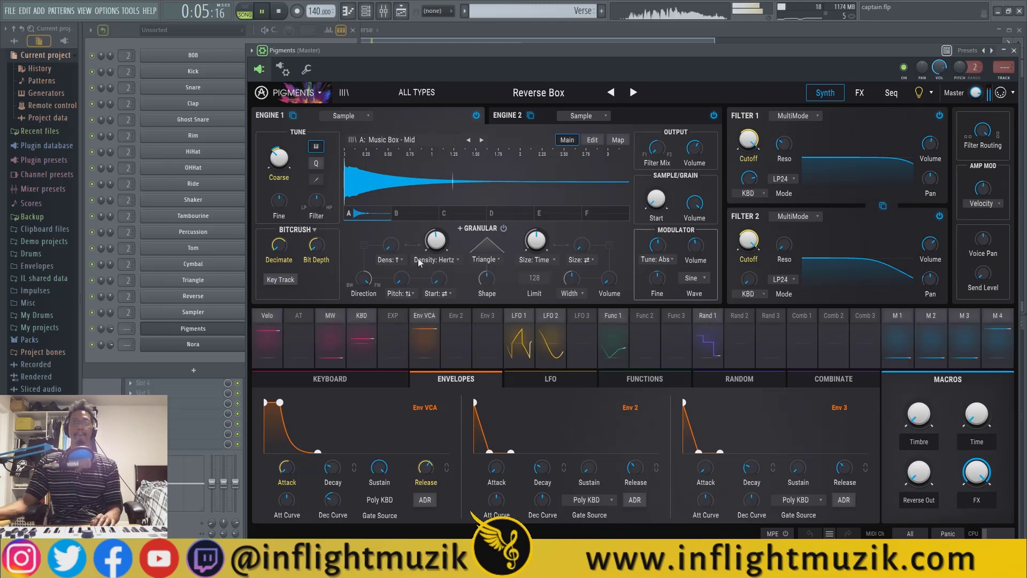
pyautogui.press('space')
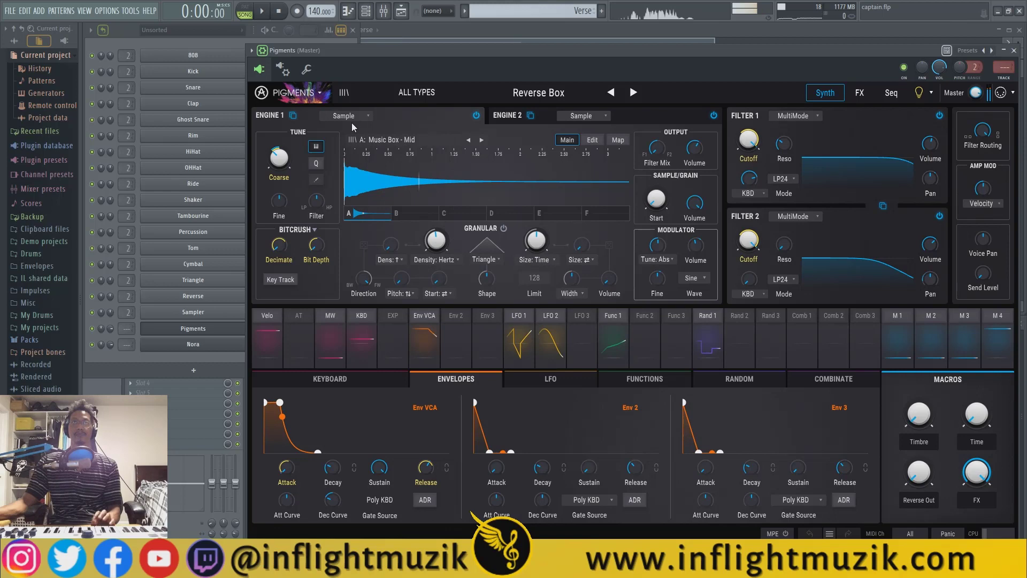
pyautogui.click(282, 69)
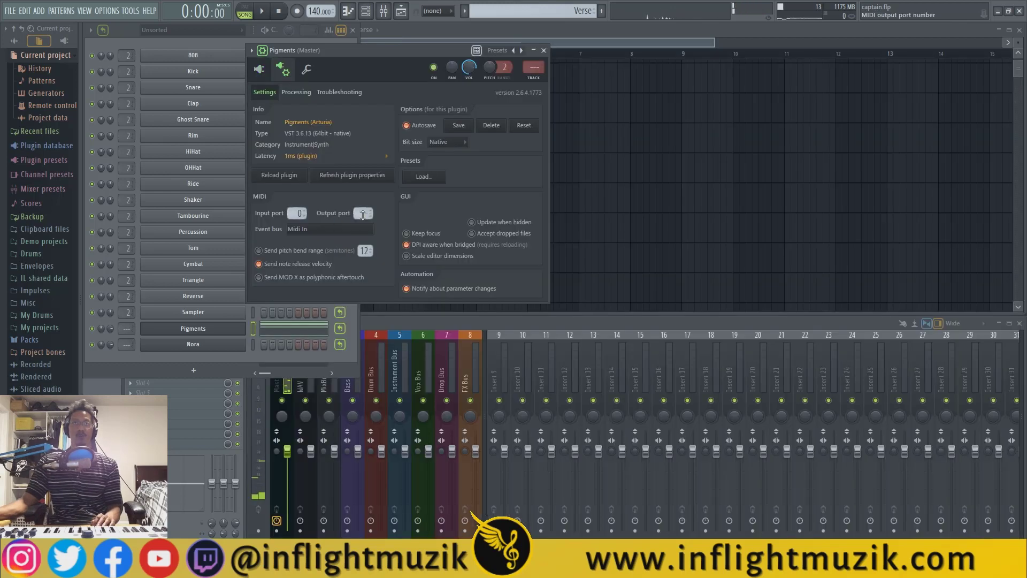
pyautogui.click(261, 70)
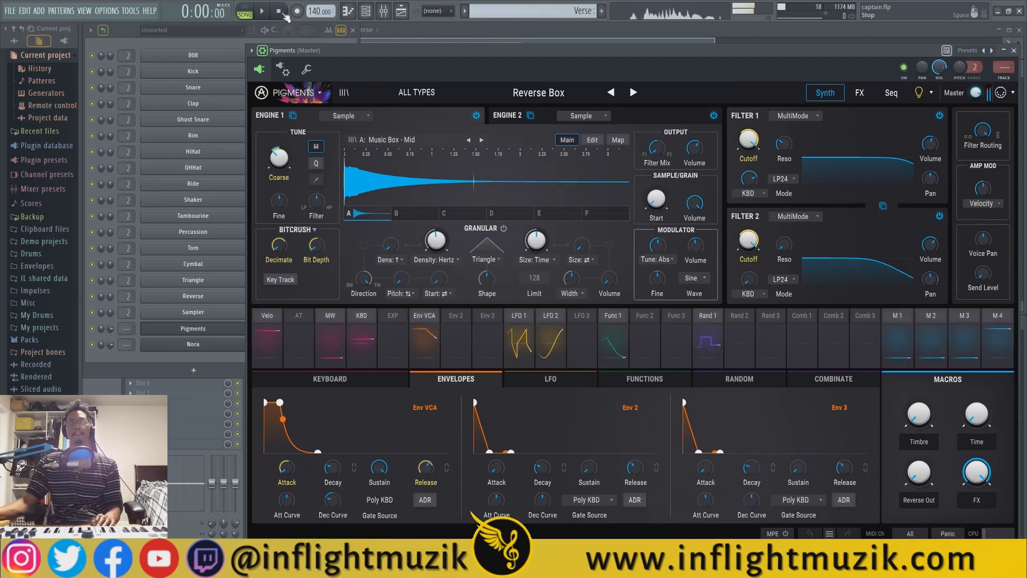
pyautogui.moveTo(466, 53); pyautogui.dragTo(395, 69)
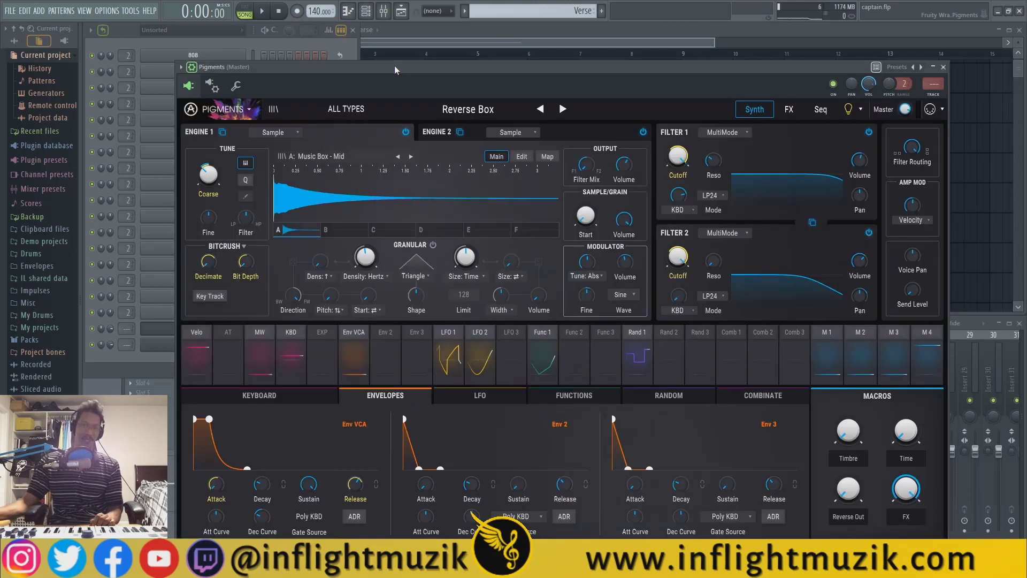